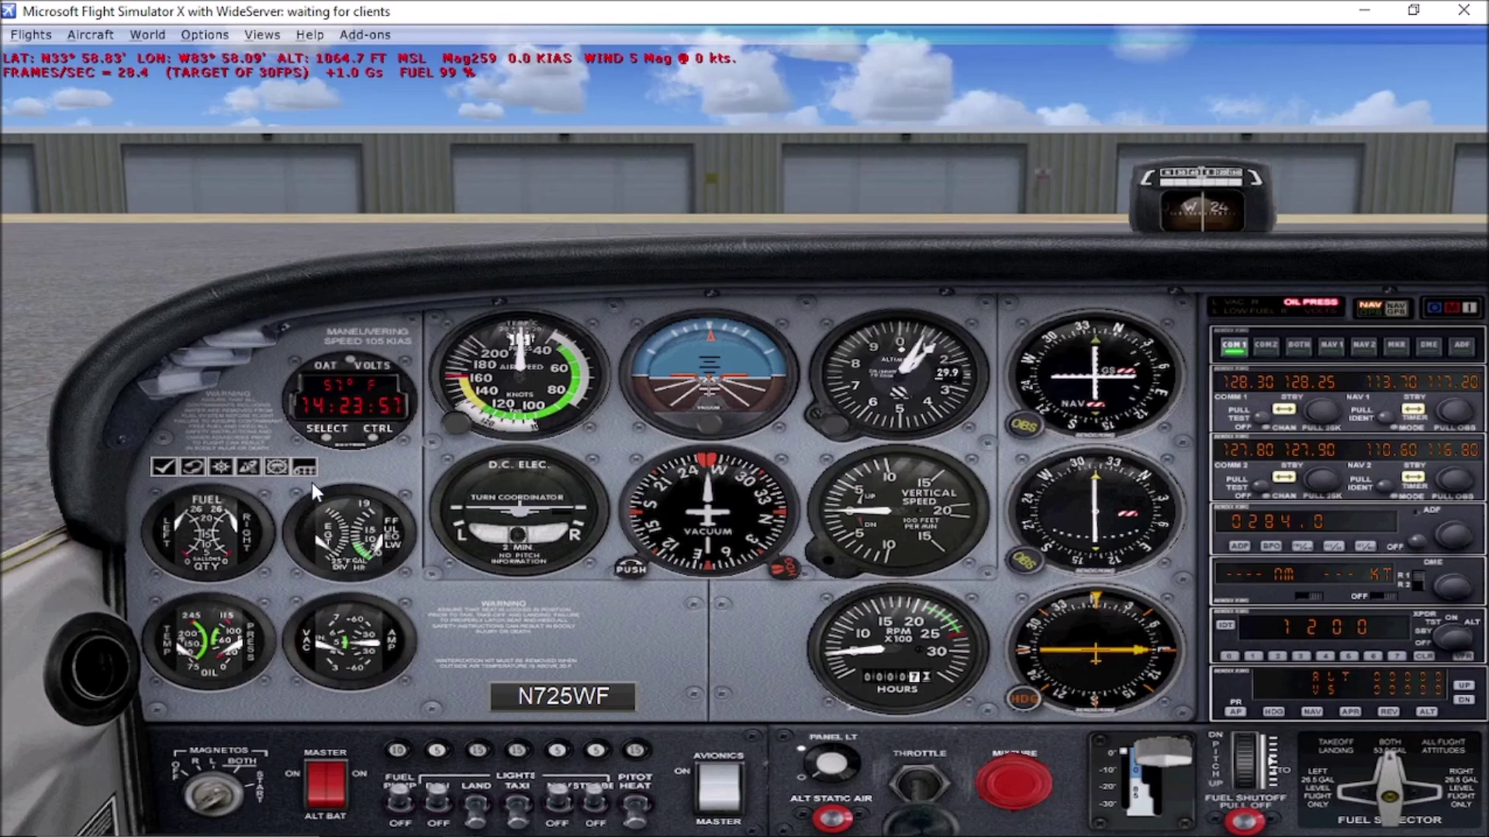
# - Open the Garmin GPS 500 window, whose moving map shows a 254° track to KPDK
pyautogui.click(249, 468)
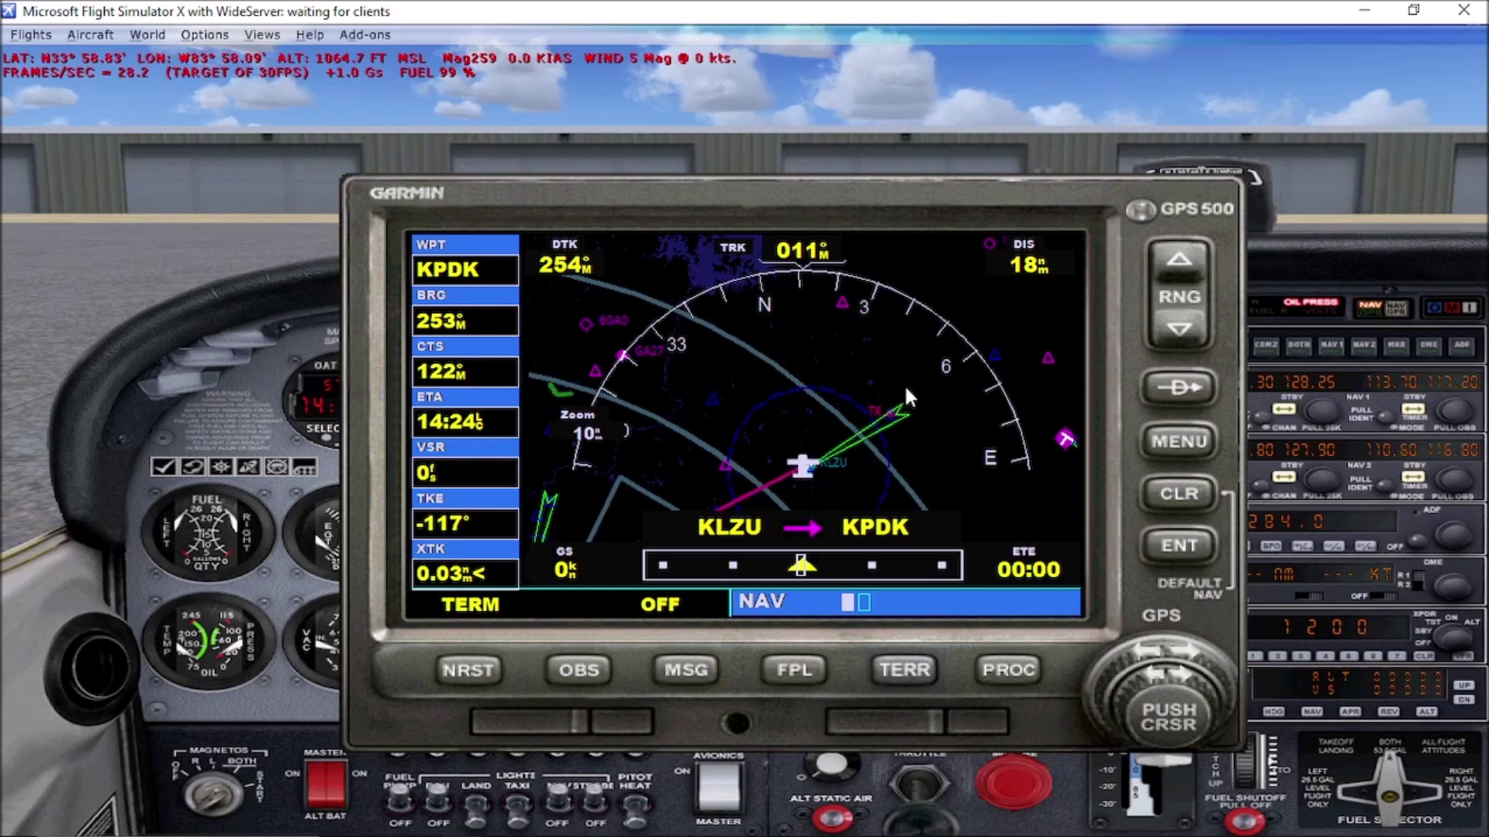
pyautogui.click(1176, 263)
pyautogui.click(1177, 264)
pyautogui.click(1176, 263)
pyautogui.click(1177, 263)
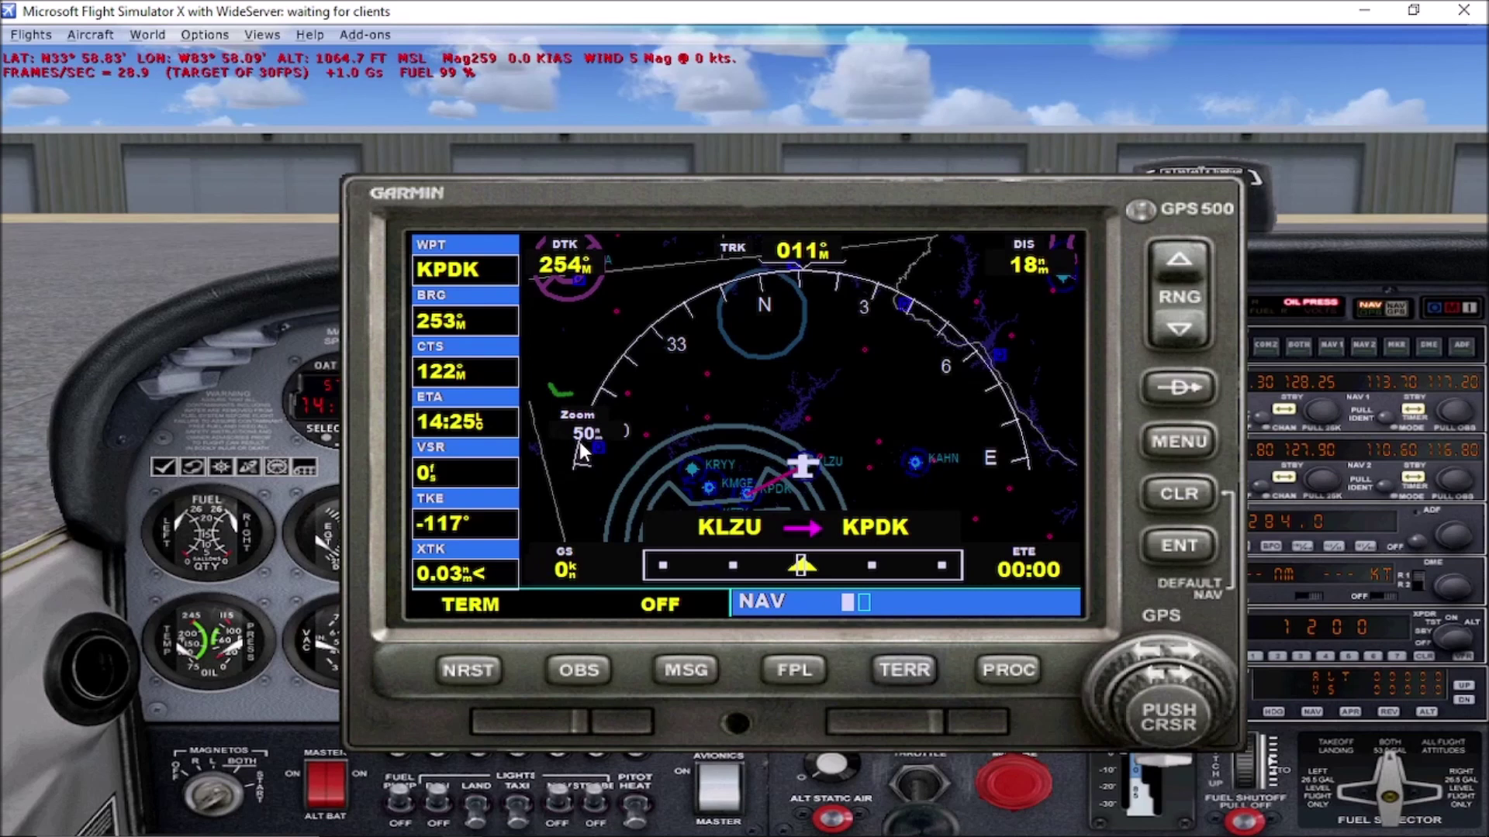
pyautogui.click(1180, 335)
pyautogui.click(1180, 335)
pyautogui.click(1181, 335)
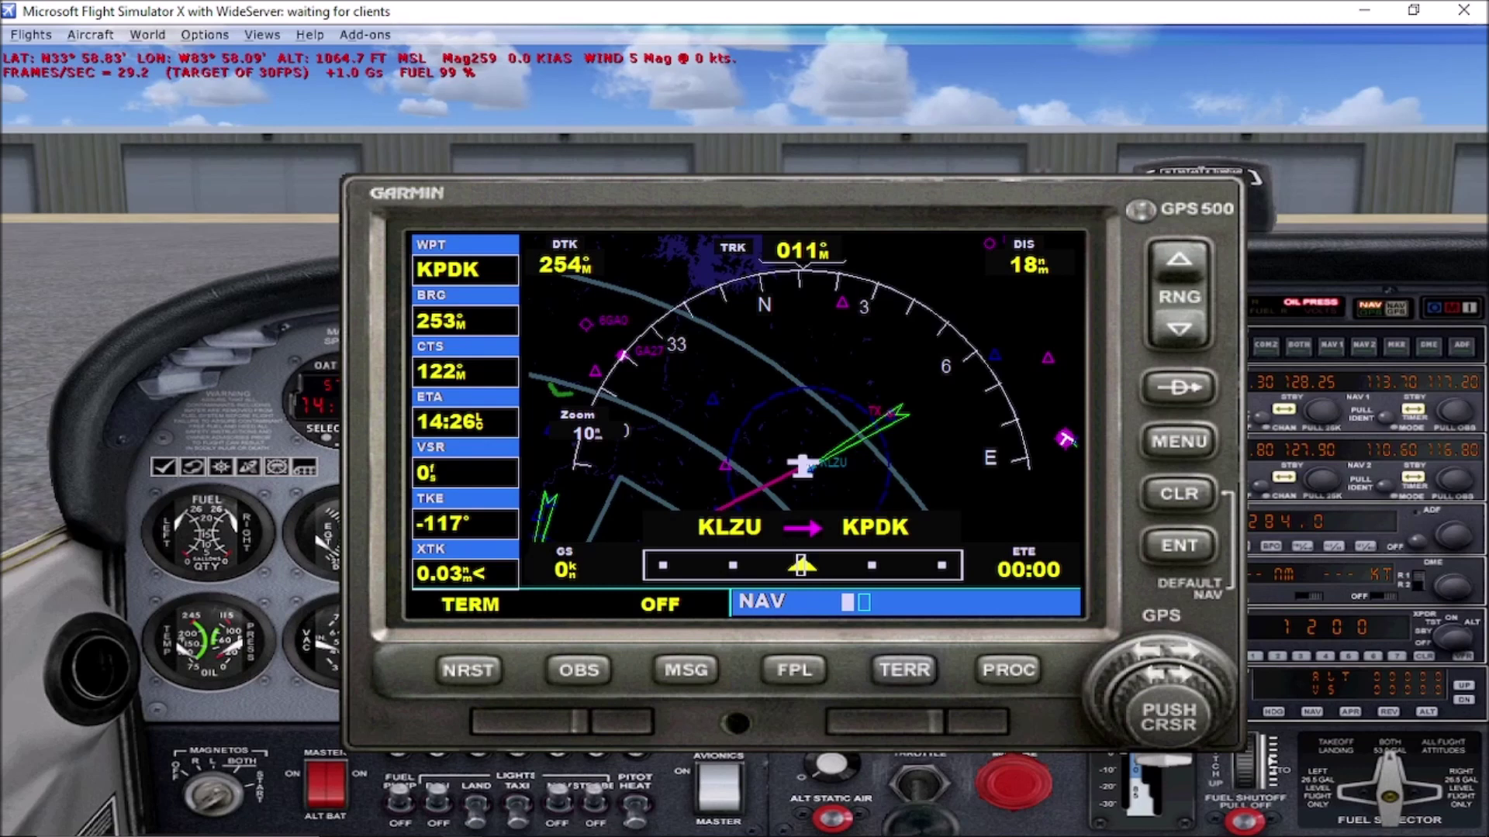
pyautogui.click(1168, 504)
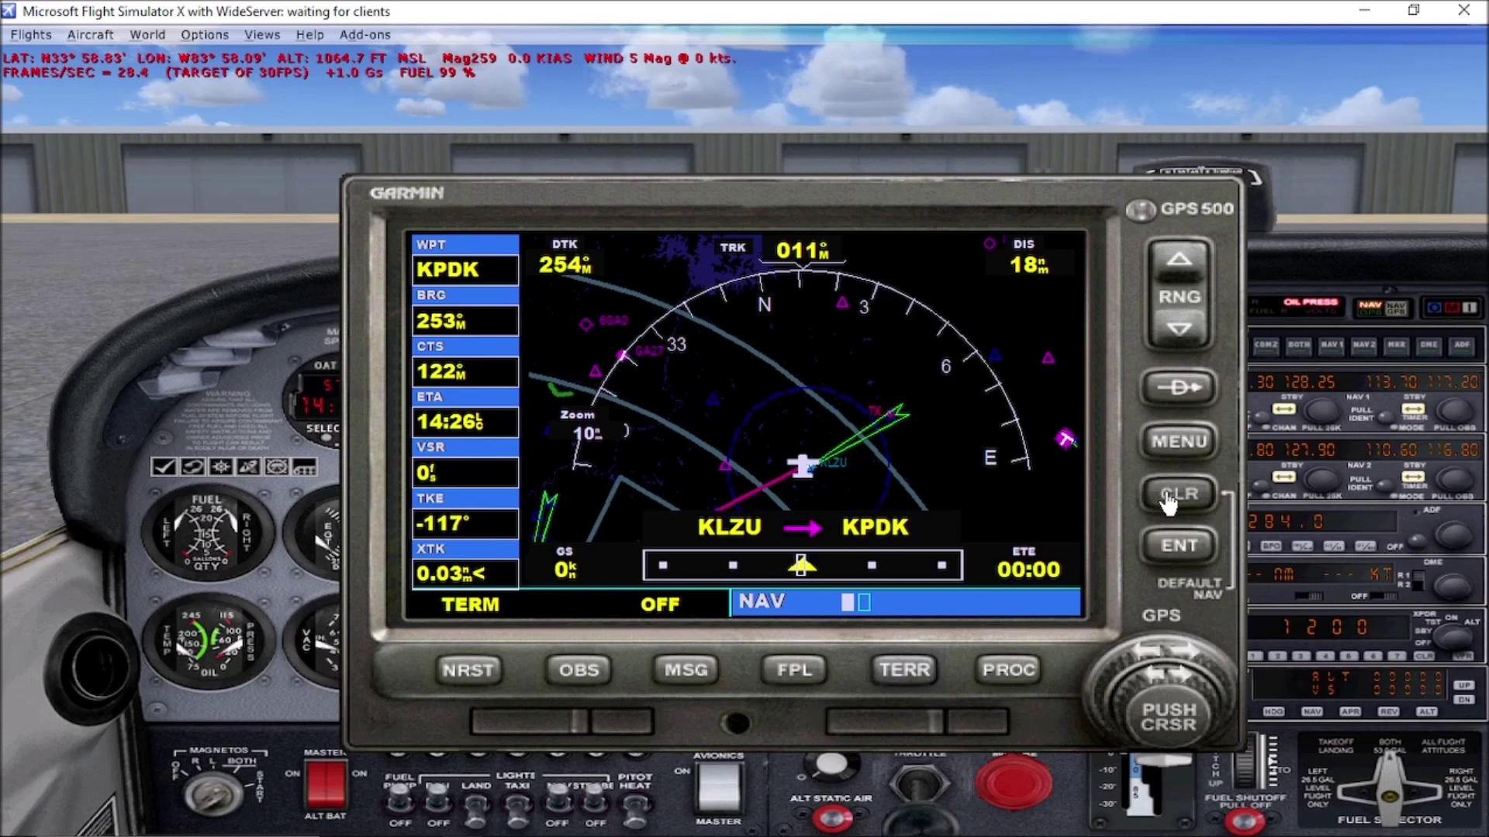
pyautogui.click(1169, 503)
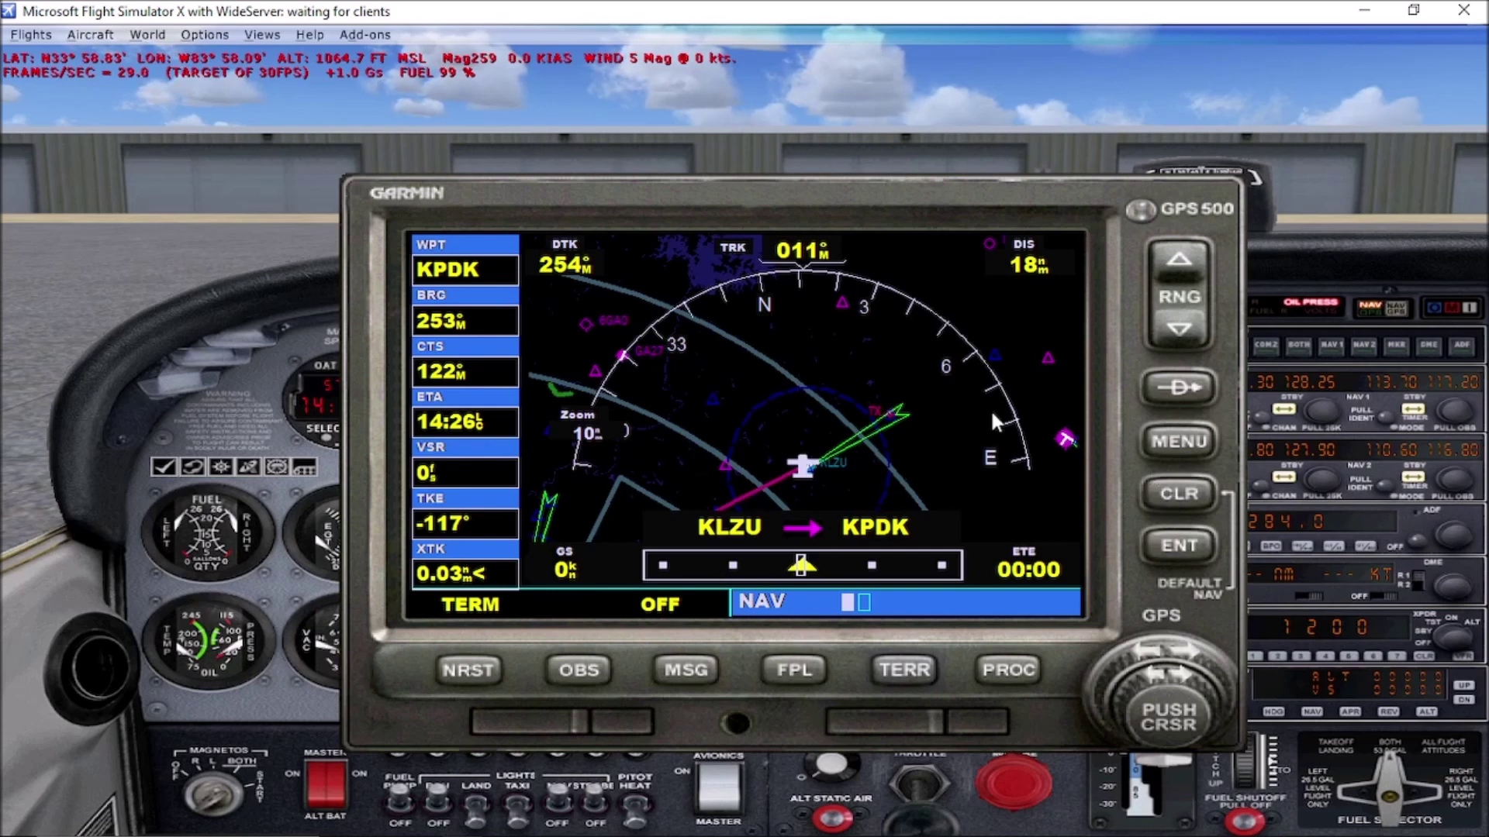
pyautogui.click(1175, 266)
pyautogui.click(1176, 266)
pyautogui.click(1176, 266)
pyautogui.click(1176, 266)
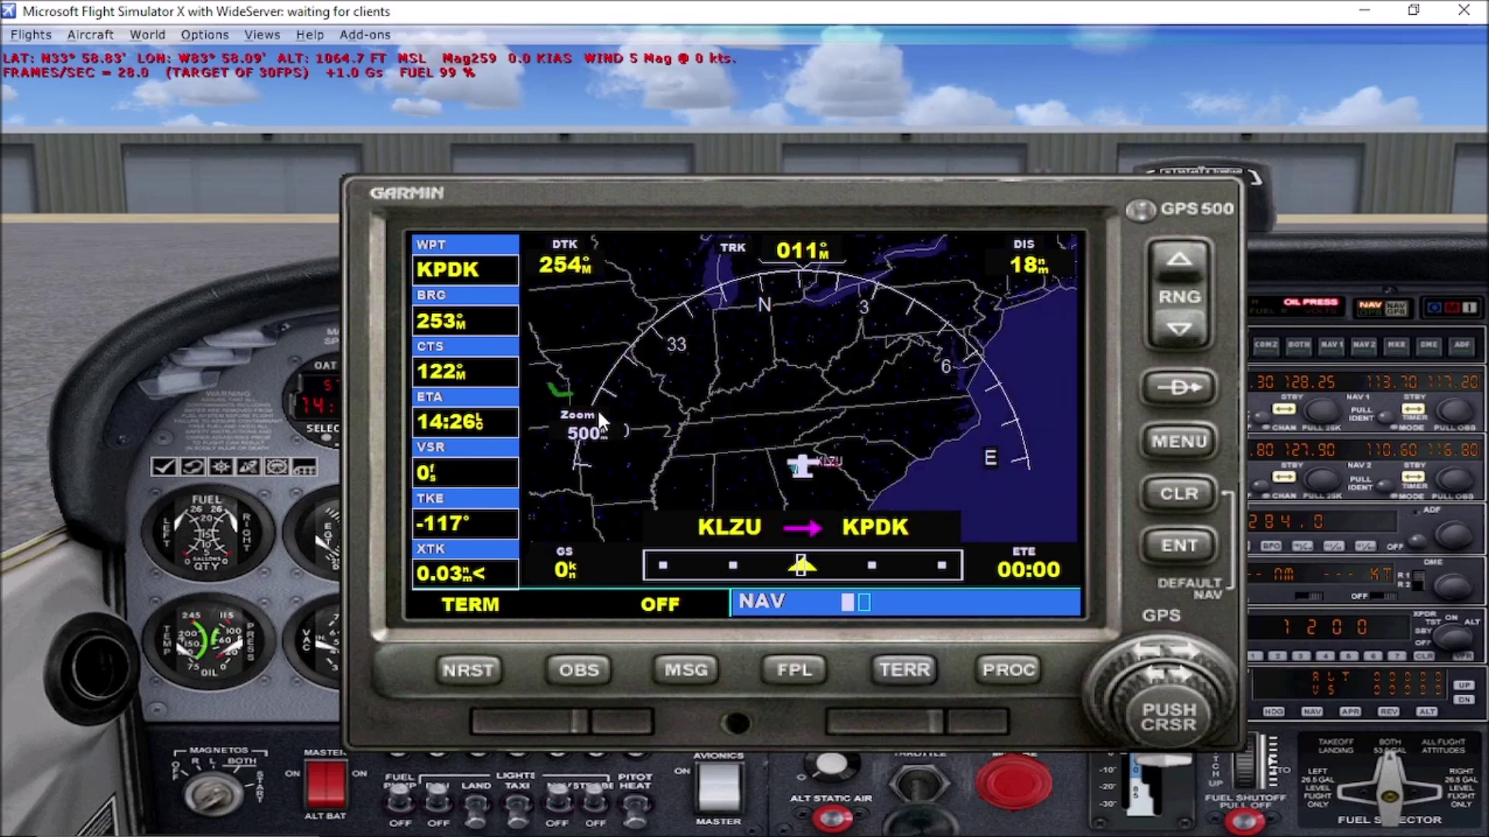
pyautogui.click(1184, 499)
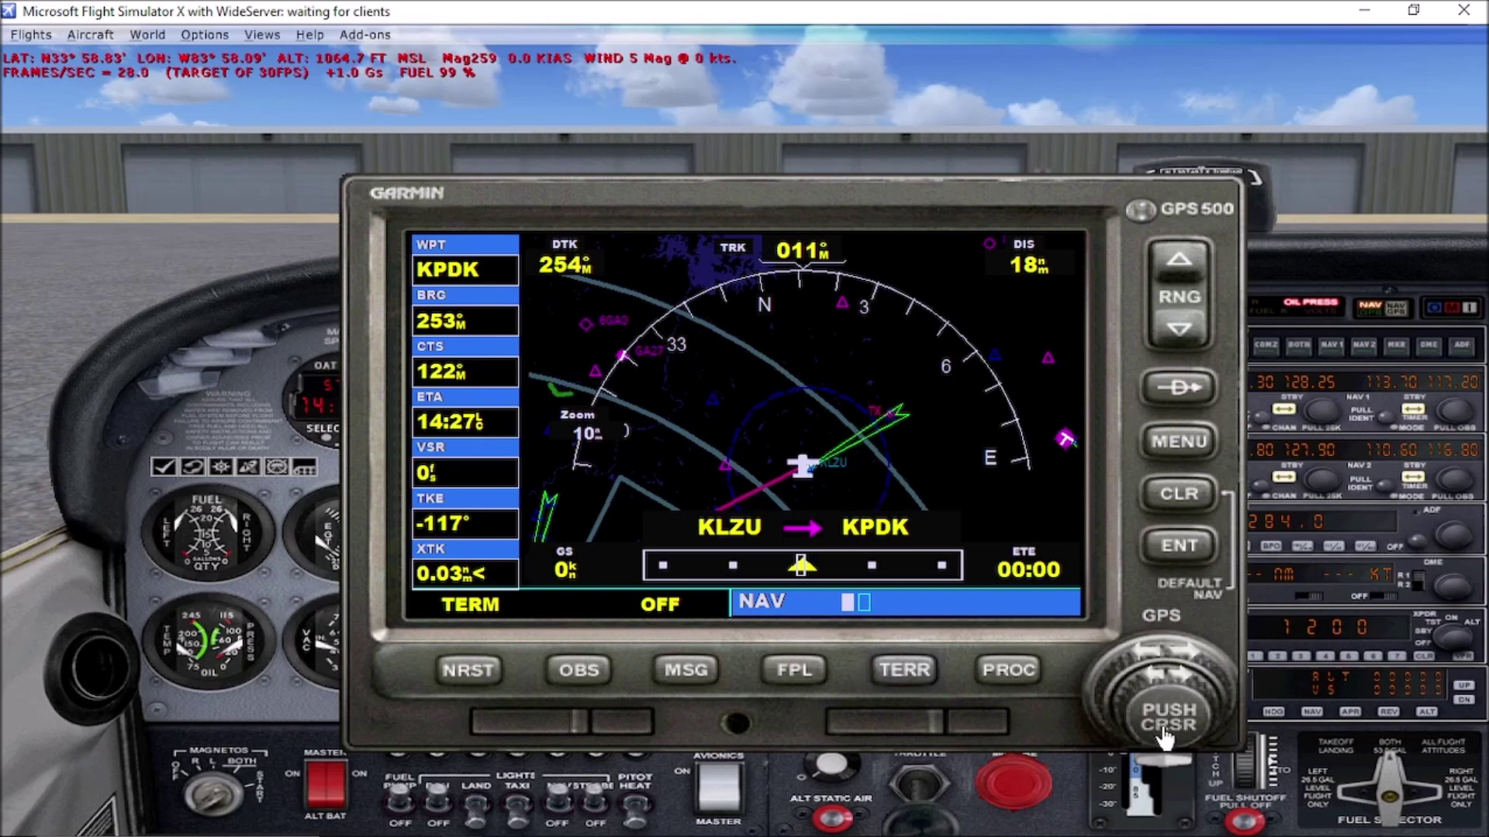
# - Show the WPT airport information page for KLZU, Gwinnett Co-Briscoe, Lawrenceville
pyautogui.click(1180, 657)
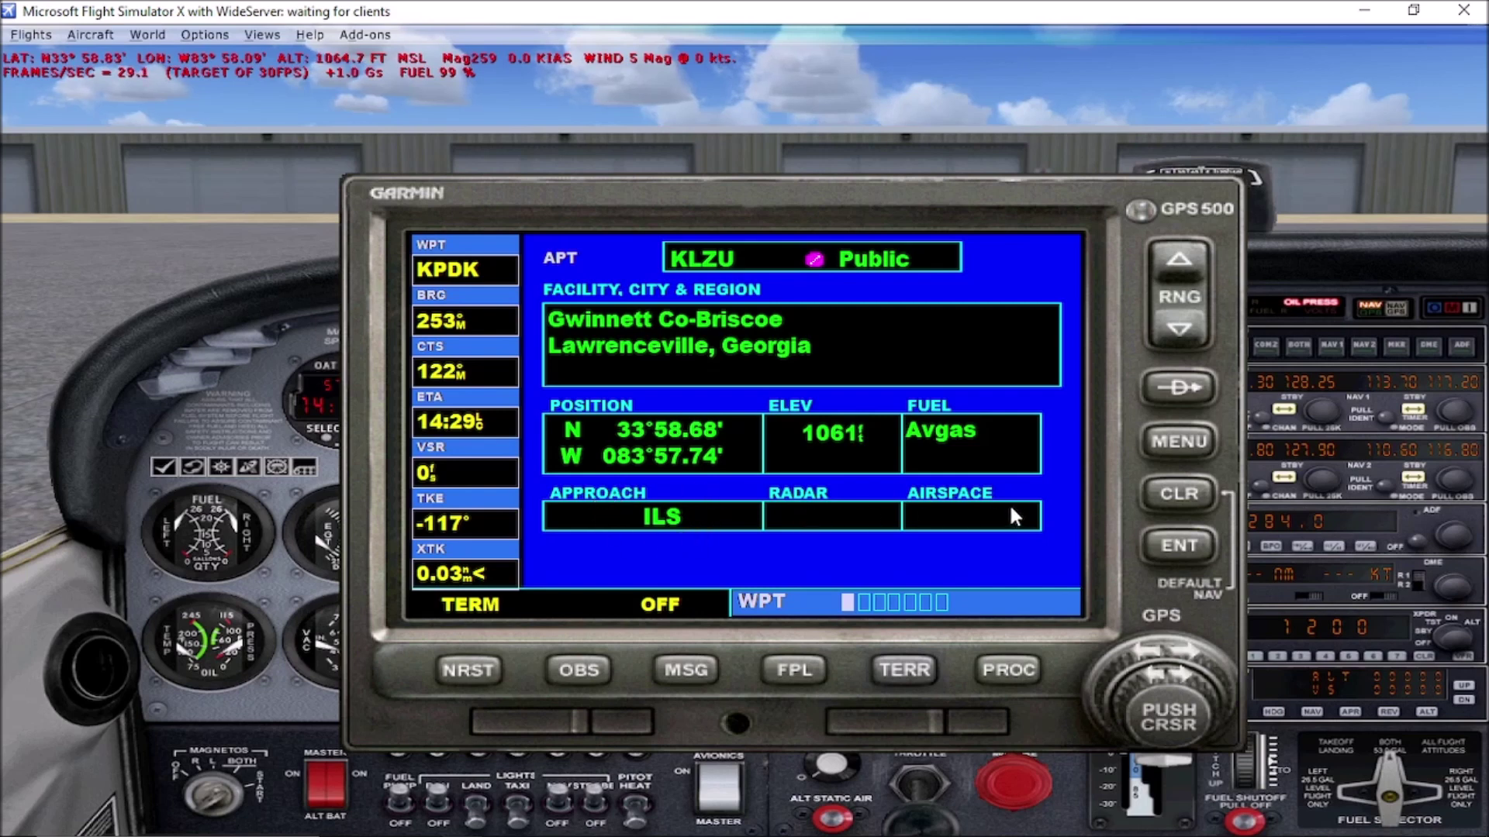
# - Step past the KLZU runway page to its frequencies: Tower 124.10, Ground 121.80, ATIS 132.28
pyautogui.click(1183, 679)
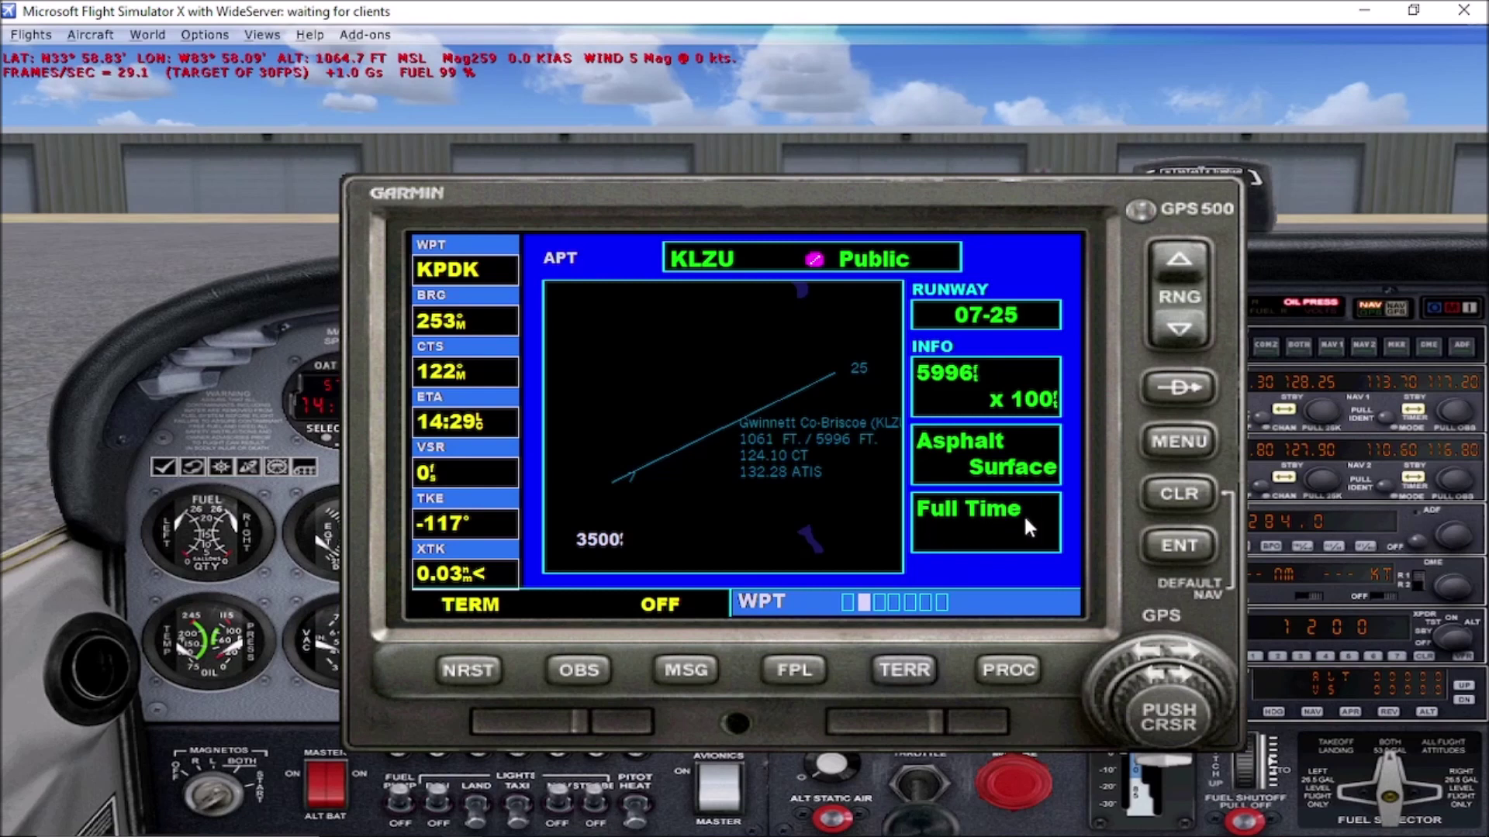
pyautogui.press('Right')
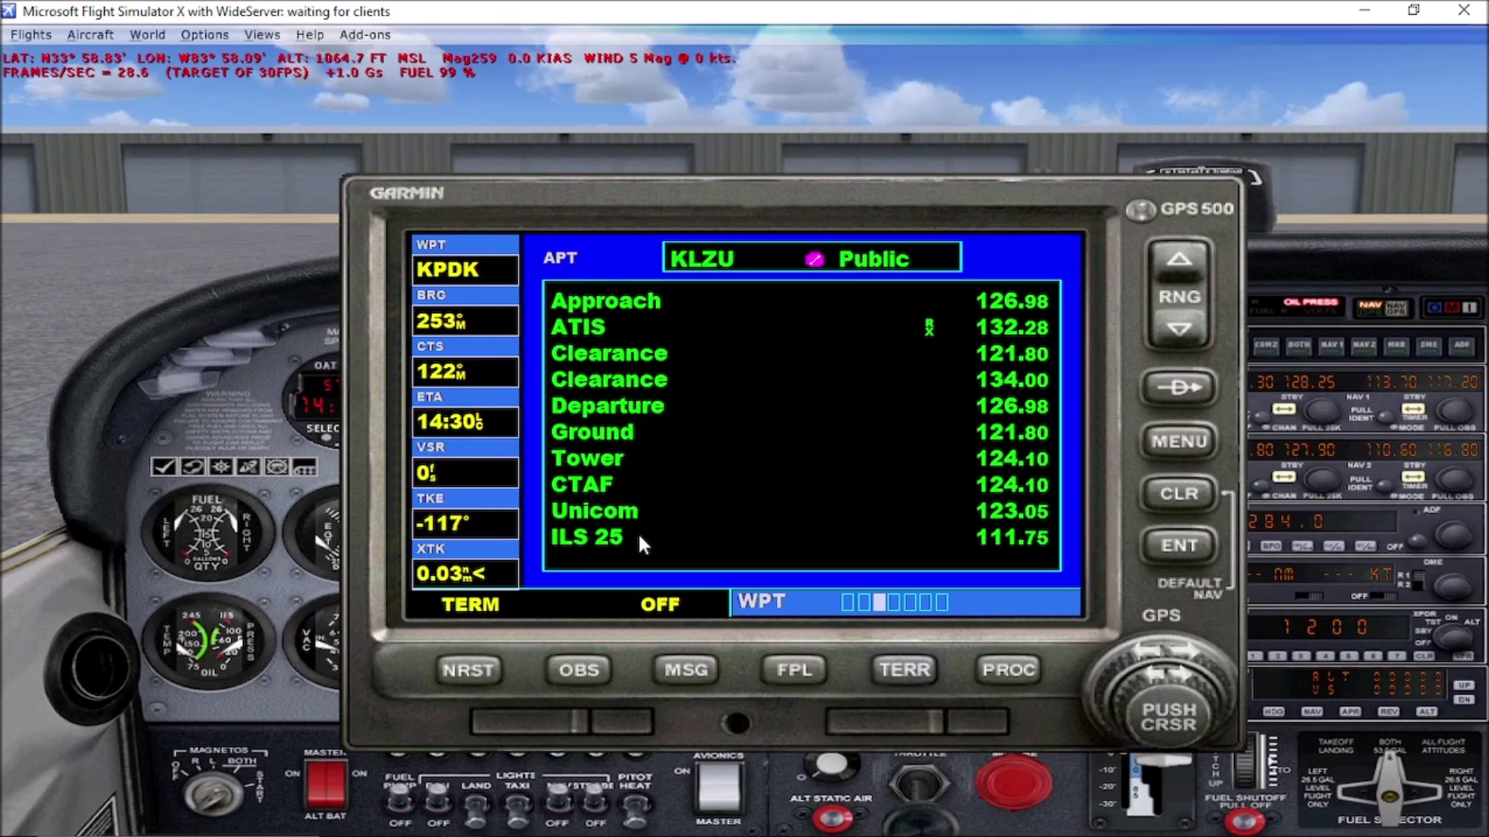
# - Cycle past KLZU's approach page to the IBBUW intersection page, showing region K7 and nearest VOR PDK
pyautogui.click(962, 450)
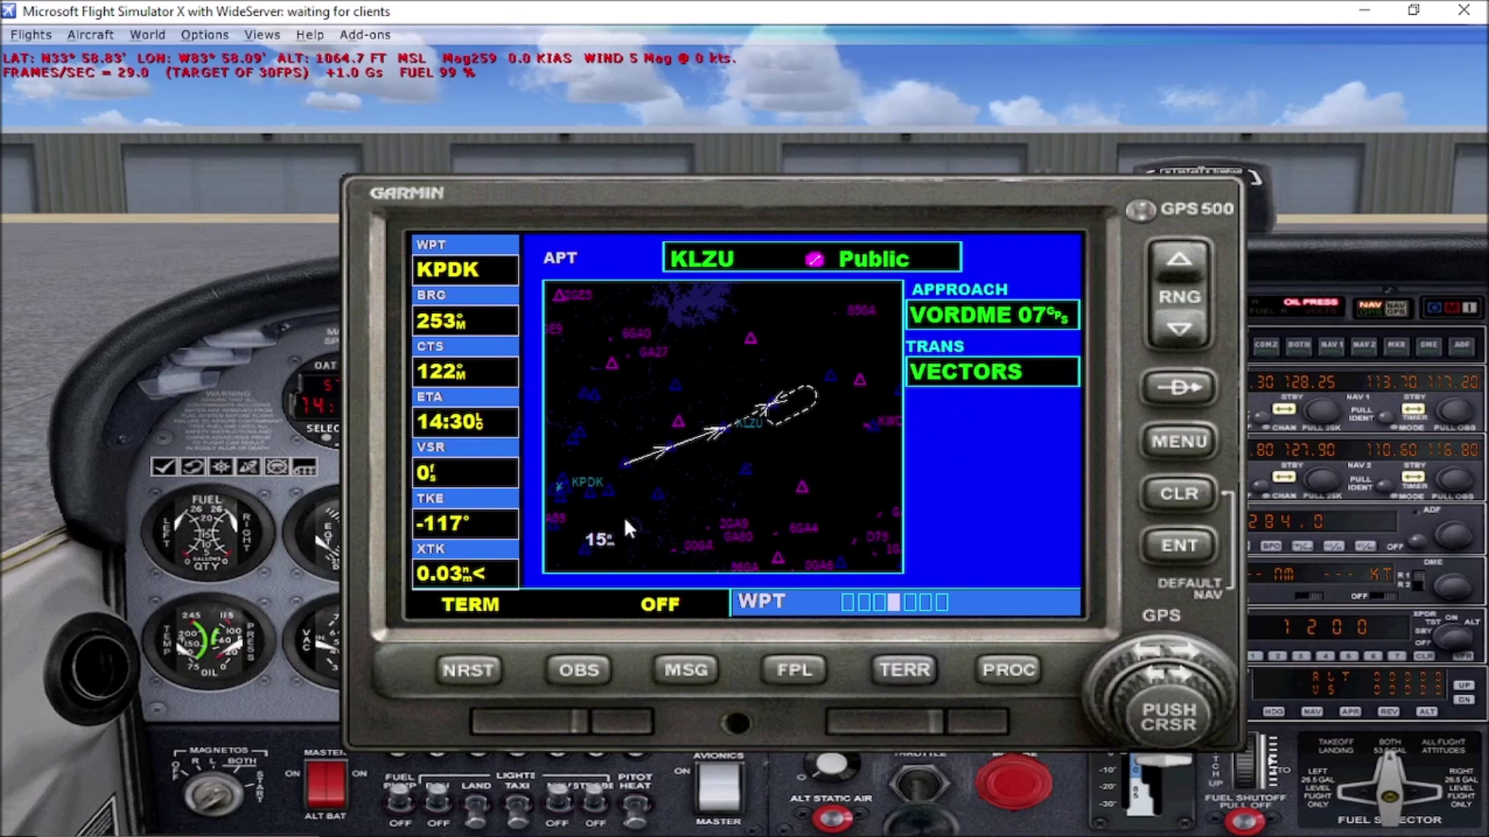
pyautogui.click(1174, 672)
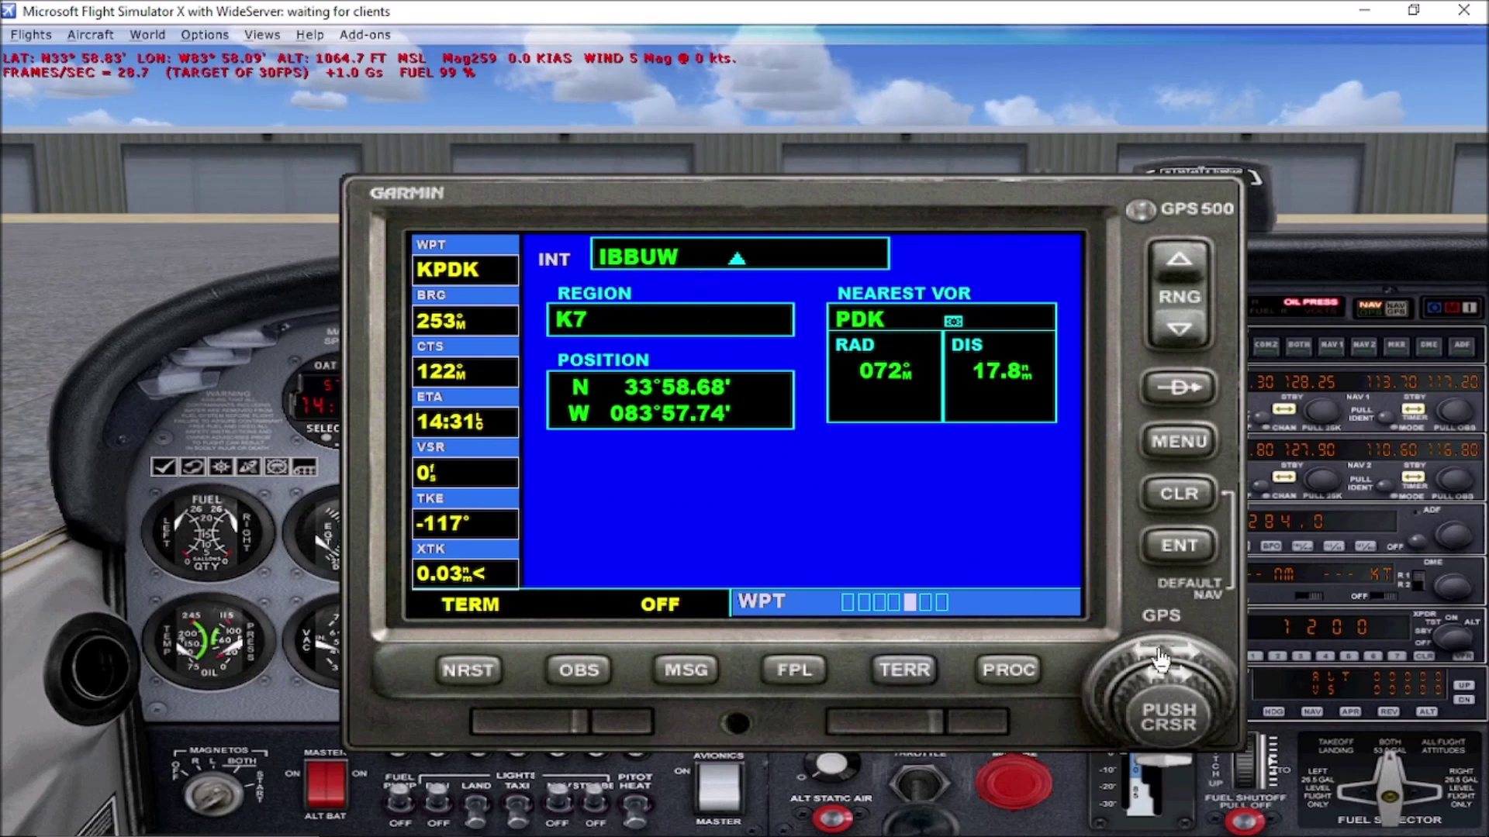
pyautogui.click(1124, 663)
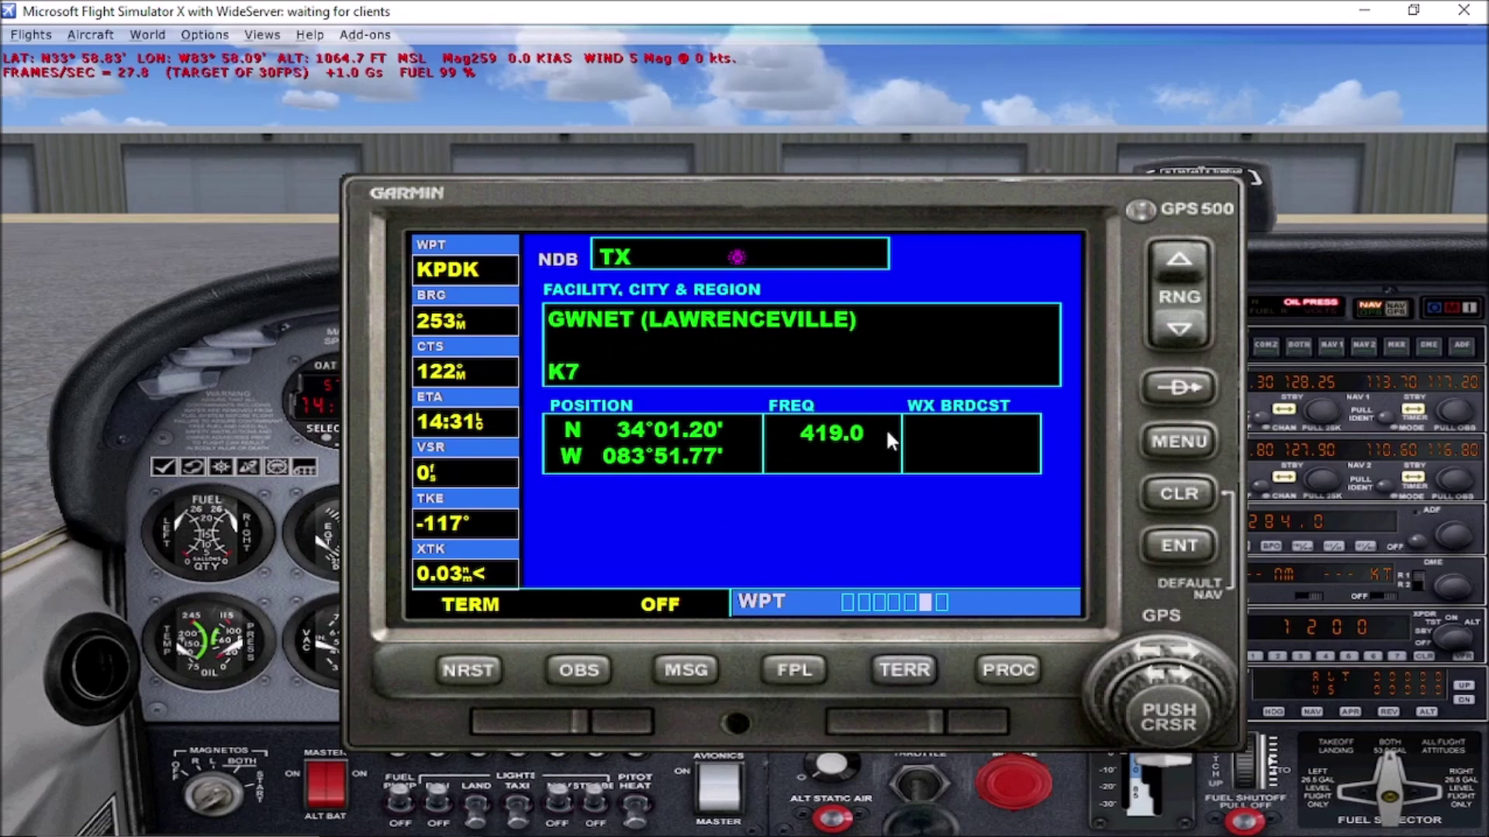
# - View the GWNET NDB and Peachtree VOR pages, then go back to the KLZU–KPDK navigation map
pyautogui.click(1186, 682)
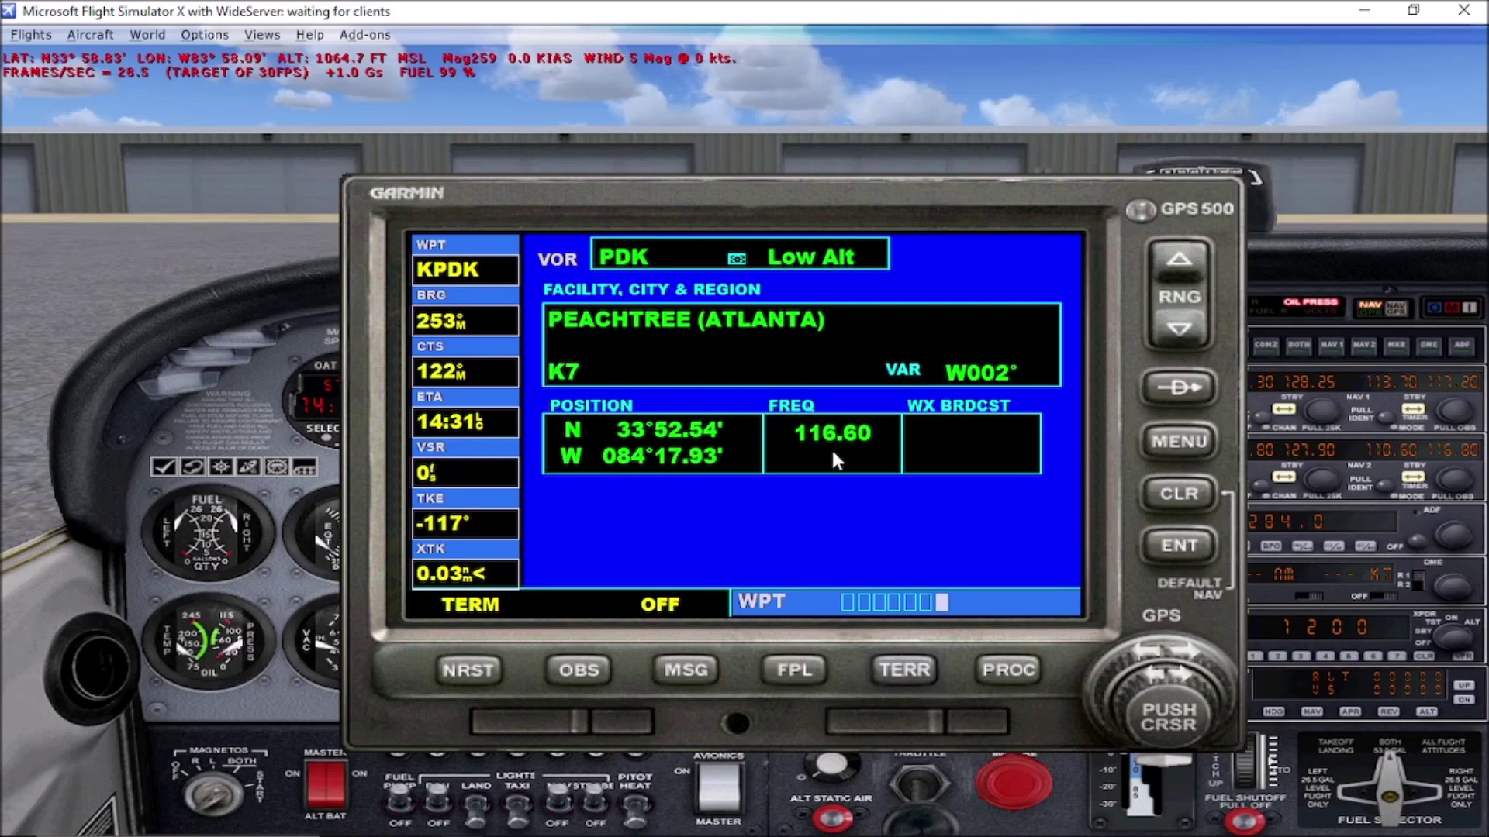
pyautogui.click(845, 598)
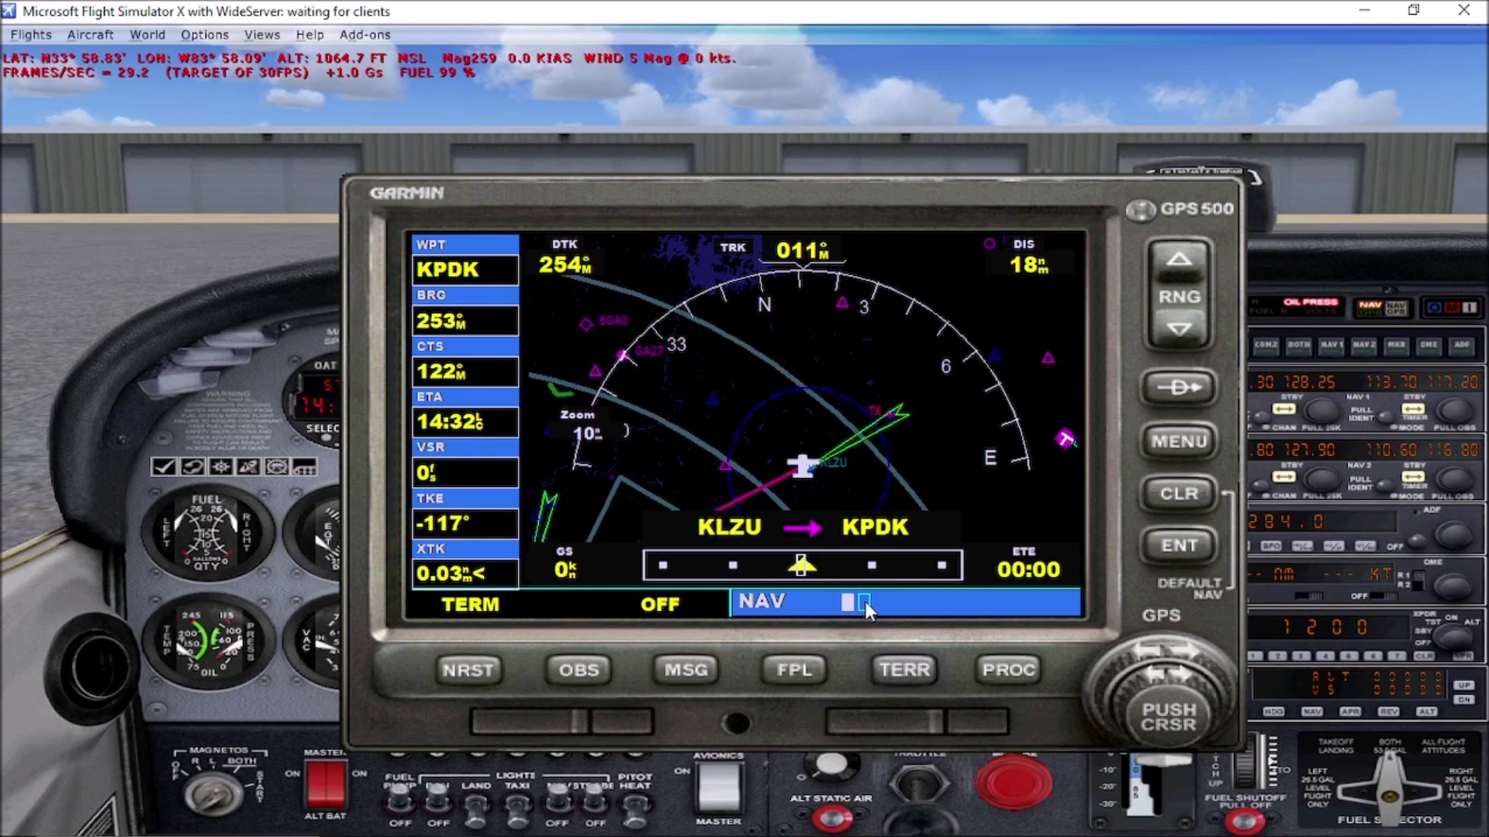
# - Move past the KLZU airport page to the Nearest Airport list, led by KLZU at 0.3 nm
pyautogui.click(1193, 661)
pyautogui.click(1194, 661)
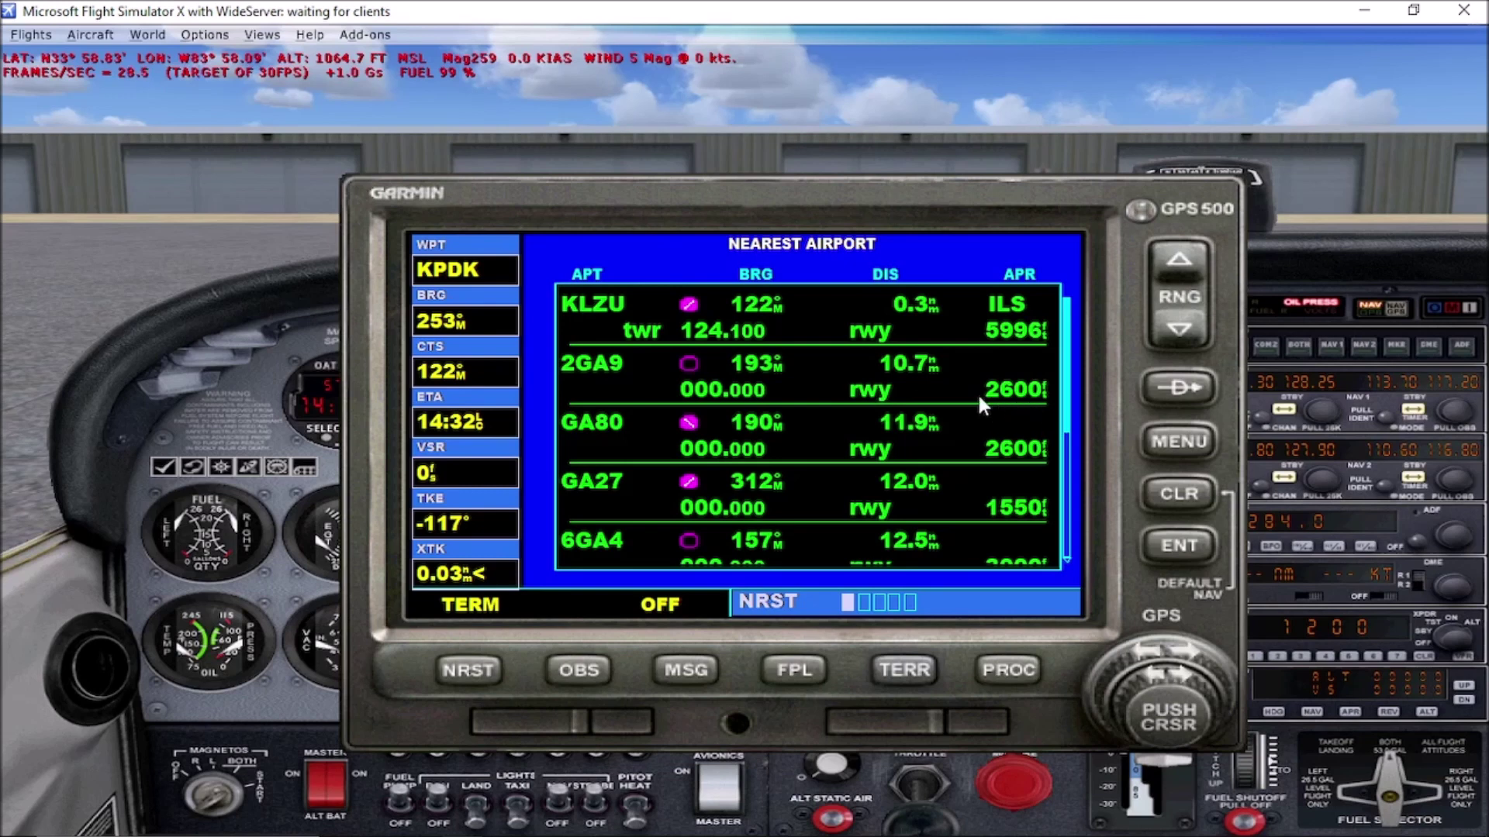
# - Activate the cursor and step down the nearest airport list from 2GA9 toward KWDR and 36GA
pyautogui.click(1069, 406)
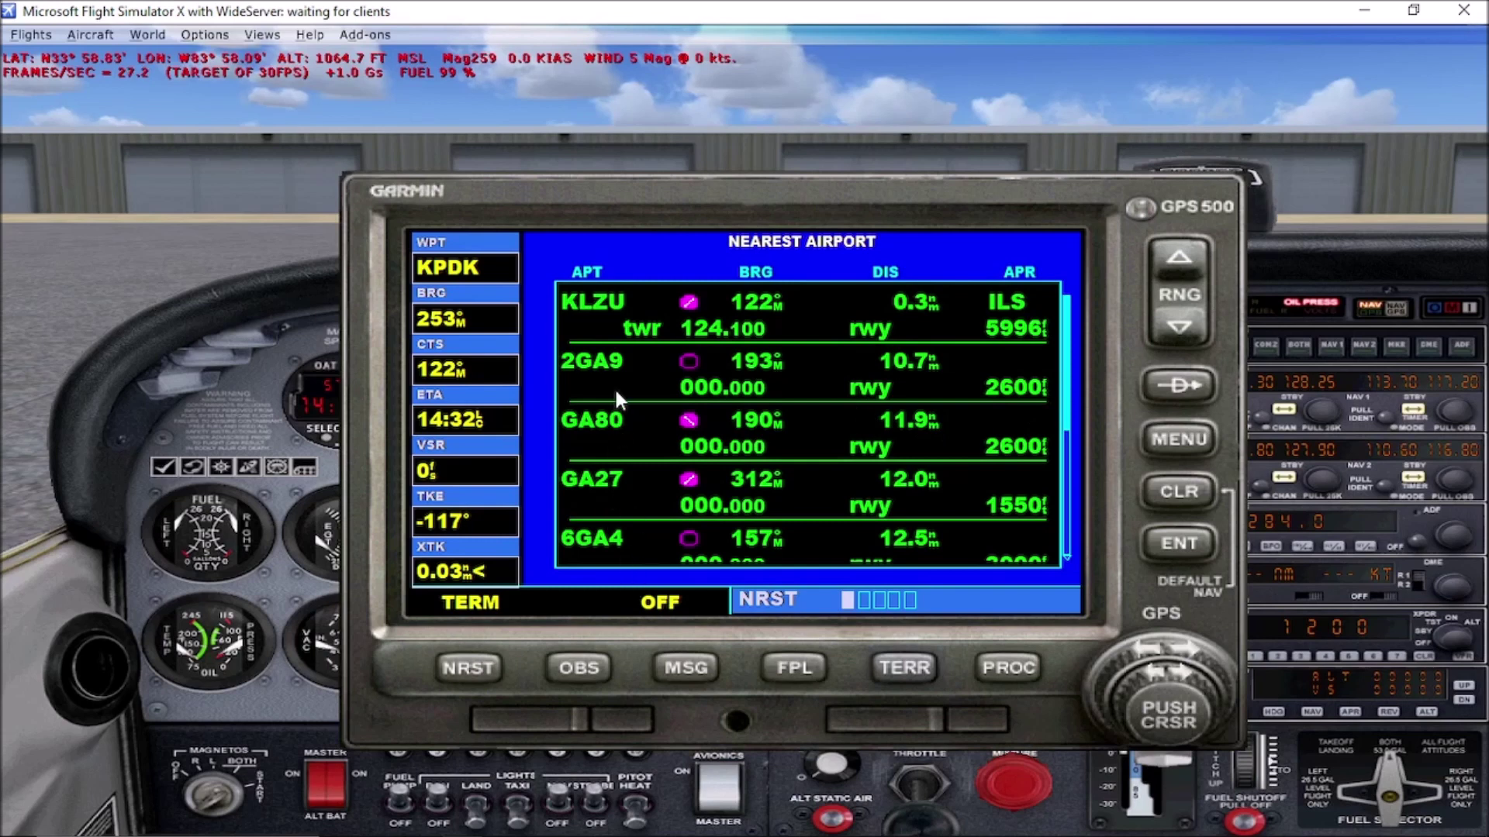
pyautogui.click(1176, 718)
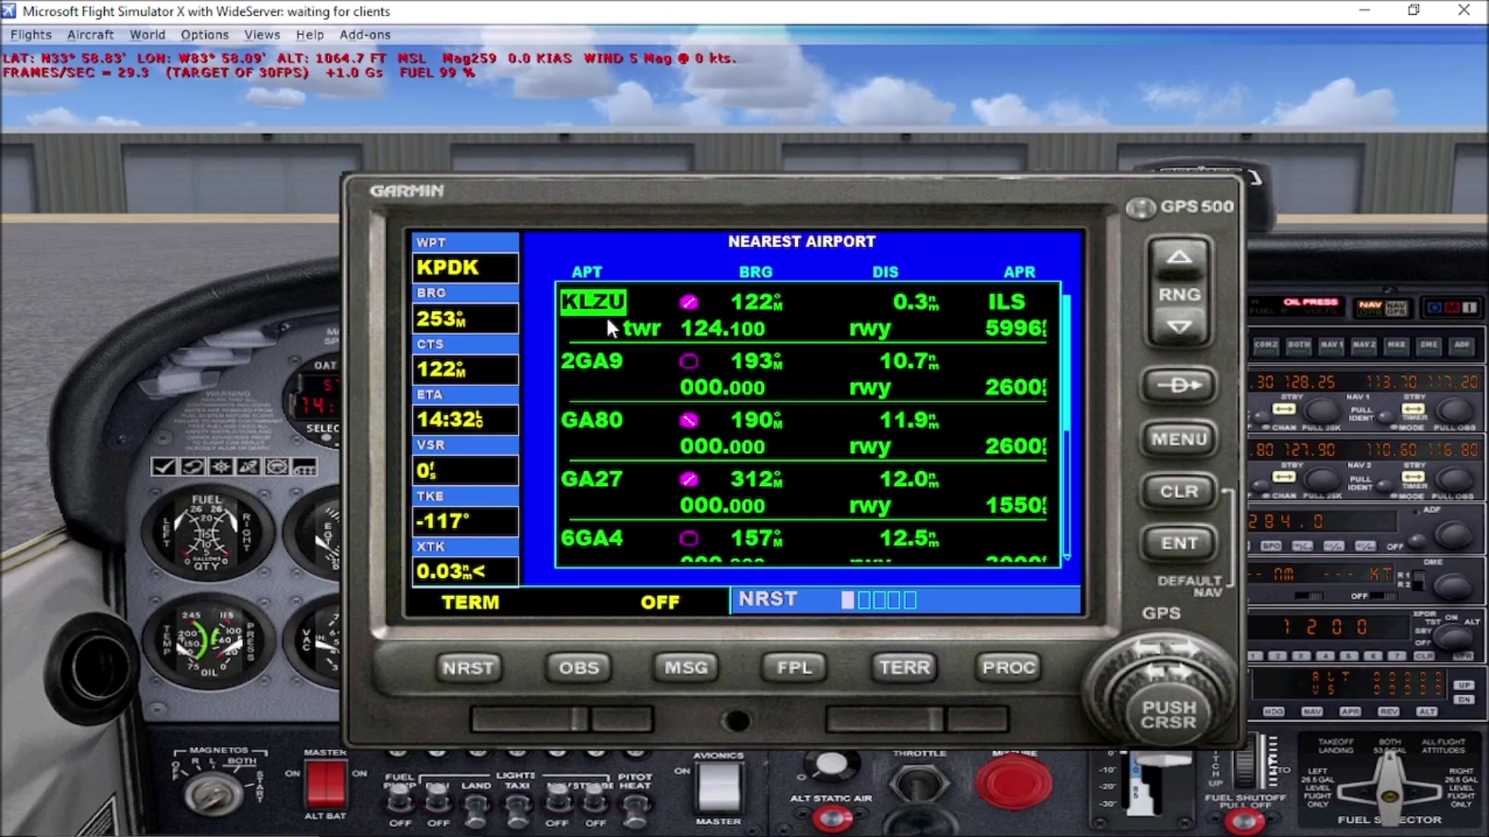
pyautogui.click(1192, 656)
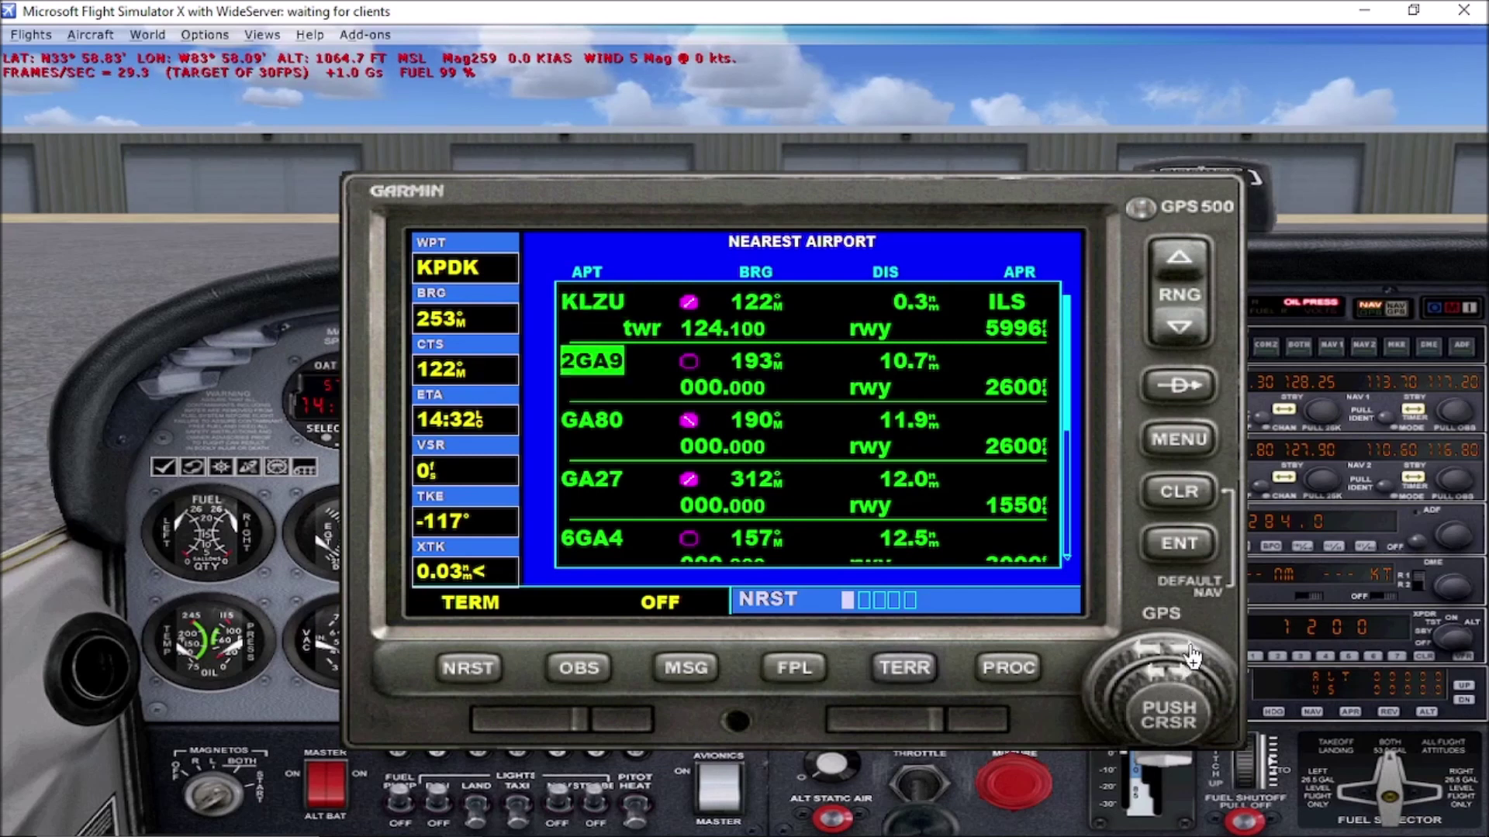
pyautogui.click(1192, 655)
pyautogui.click(1192, 656)
pyautogui.click(1191, 656)
pyautogui.click(1192, 655)
pyautogui.click(1192, 655)
pyautogui.click(1192, 655)
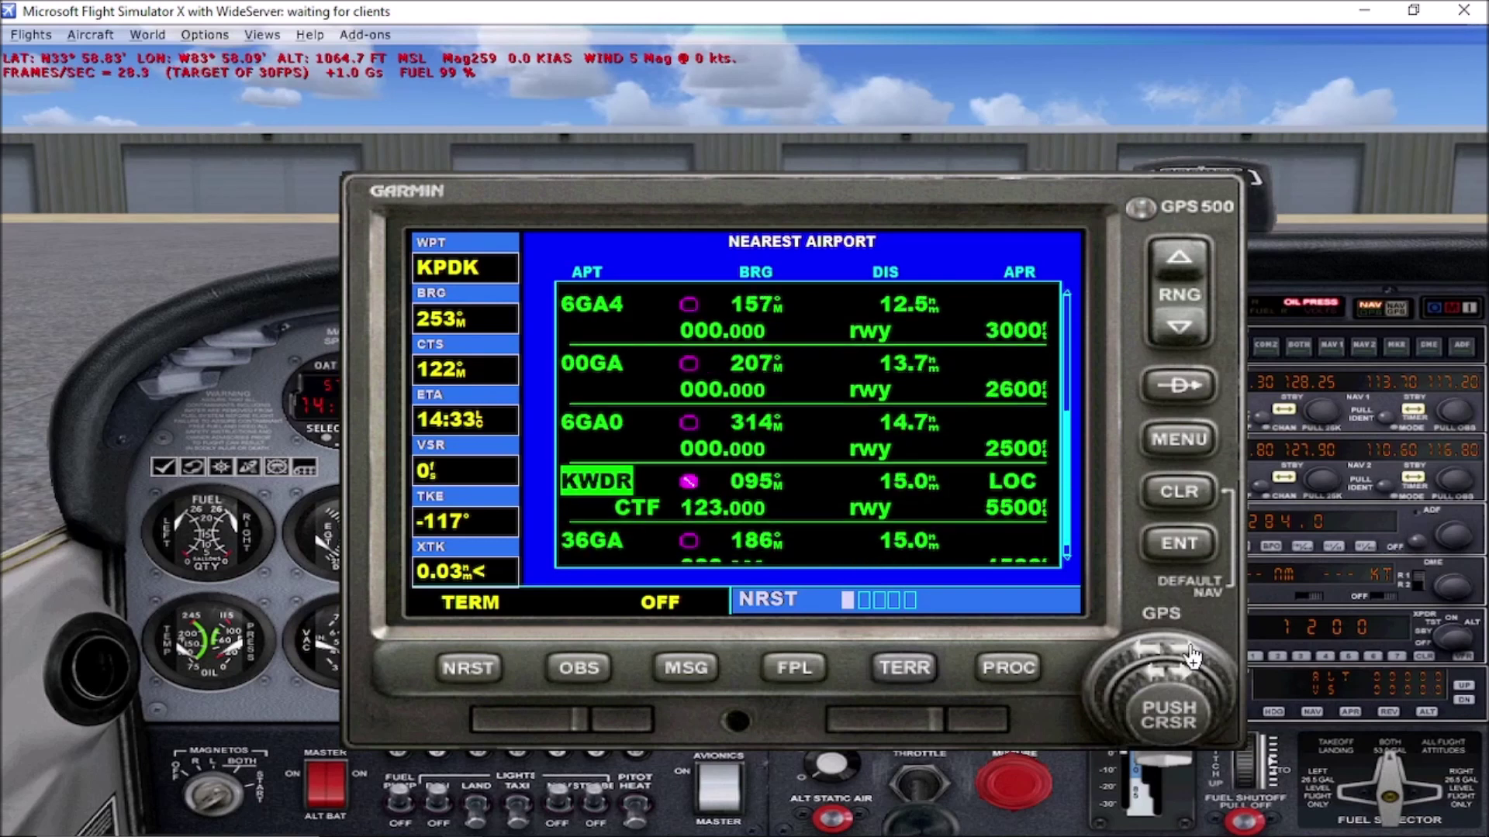
pyautogui.click(1192, 655)
pyautogui.scroll(8, 1192, 656)
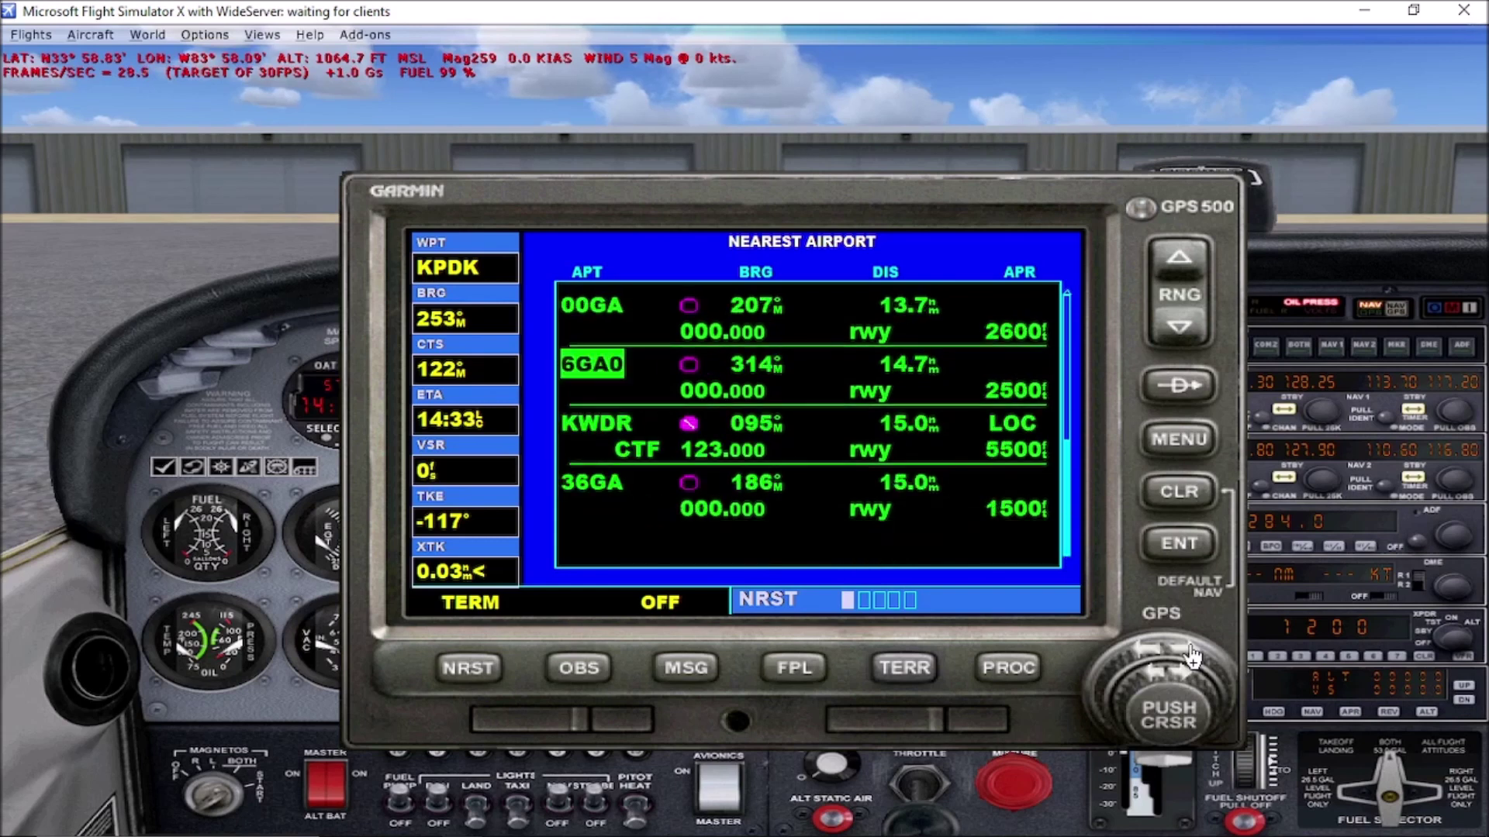
pyautogui.scroll(-1, 1192, 655)
pyautogui.scroll(1, 1192, 655)
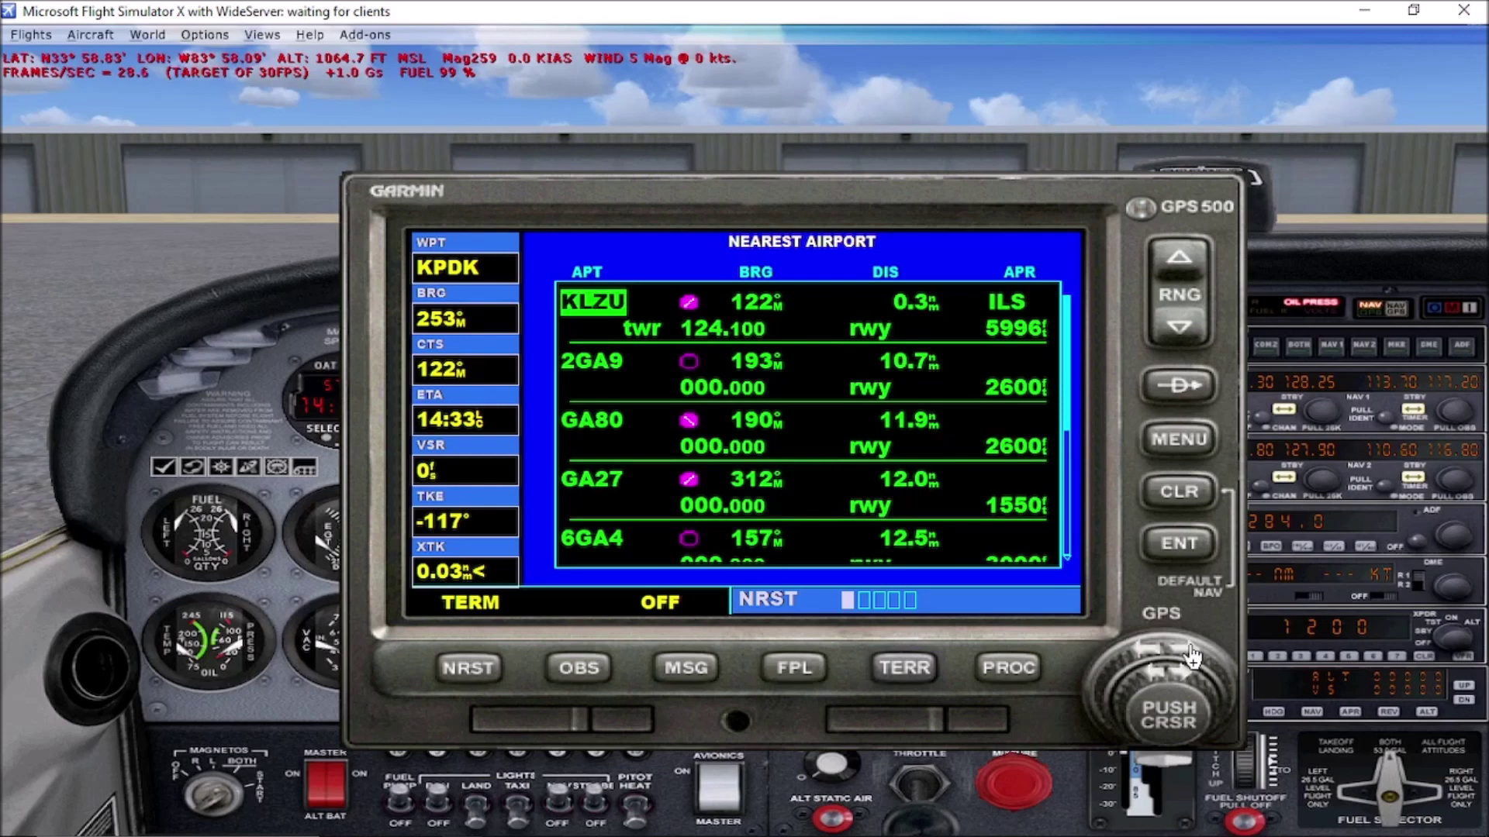
pyautogui.scroll(-1, 1149, 669)
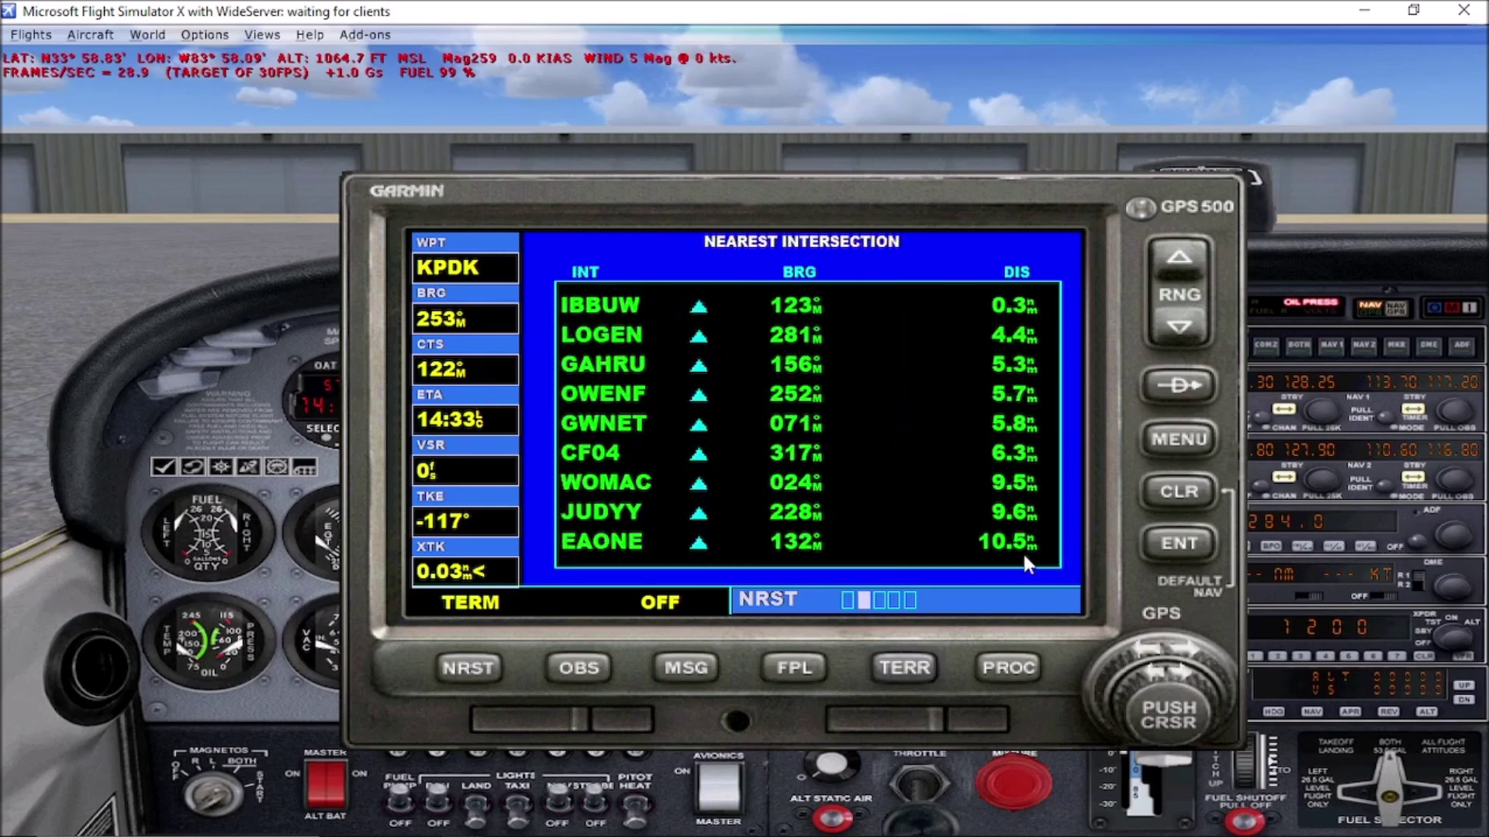
# - Review the nearest NDBs, VORs and airspace, then return to the map showing KPDK 18 nm away
pyautogui.click(1184, 682)
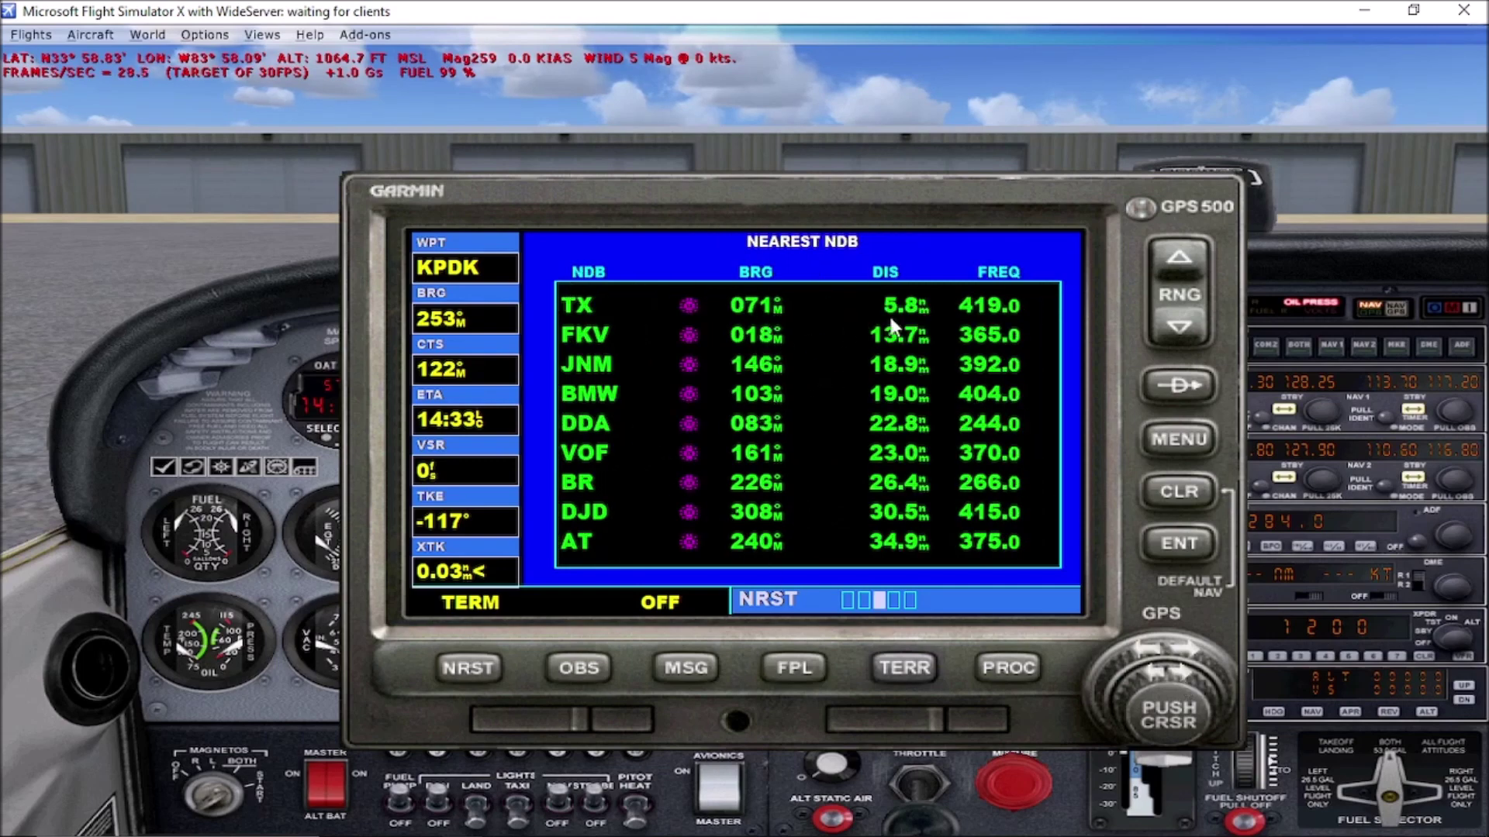
pyautogui.click(1184, 682)
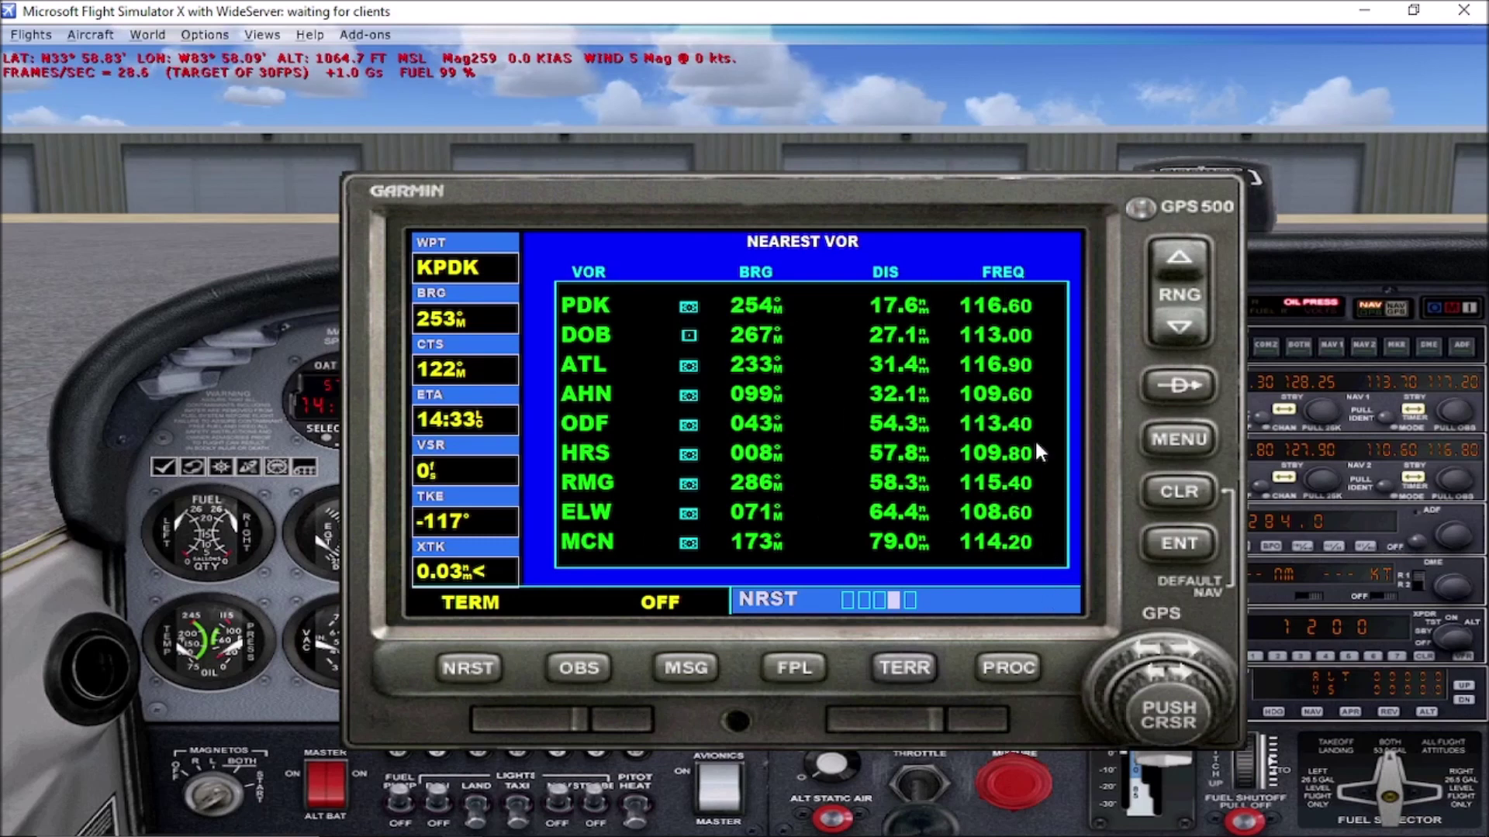
pyautogui.click(1184, 685)
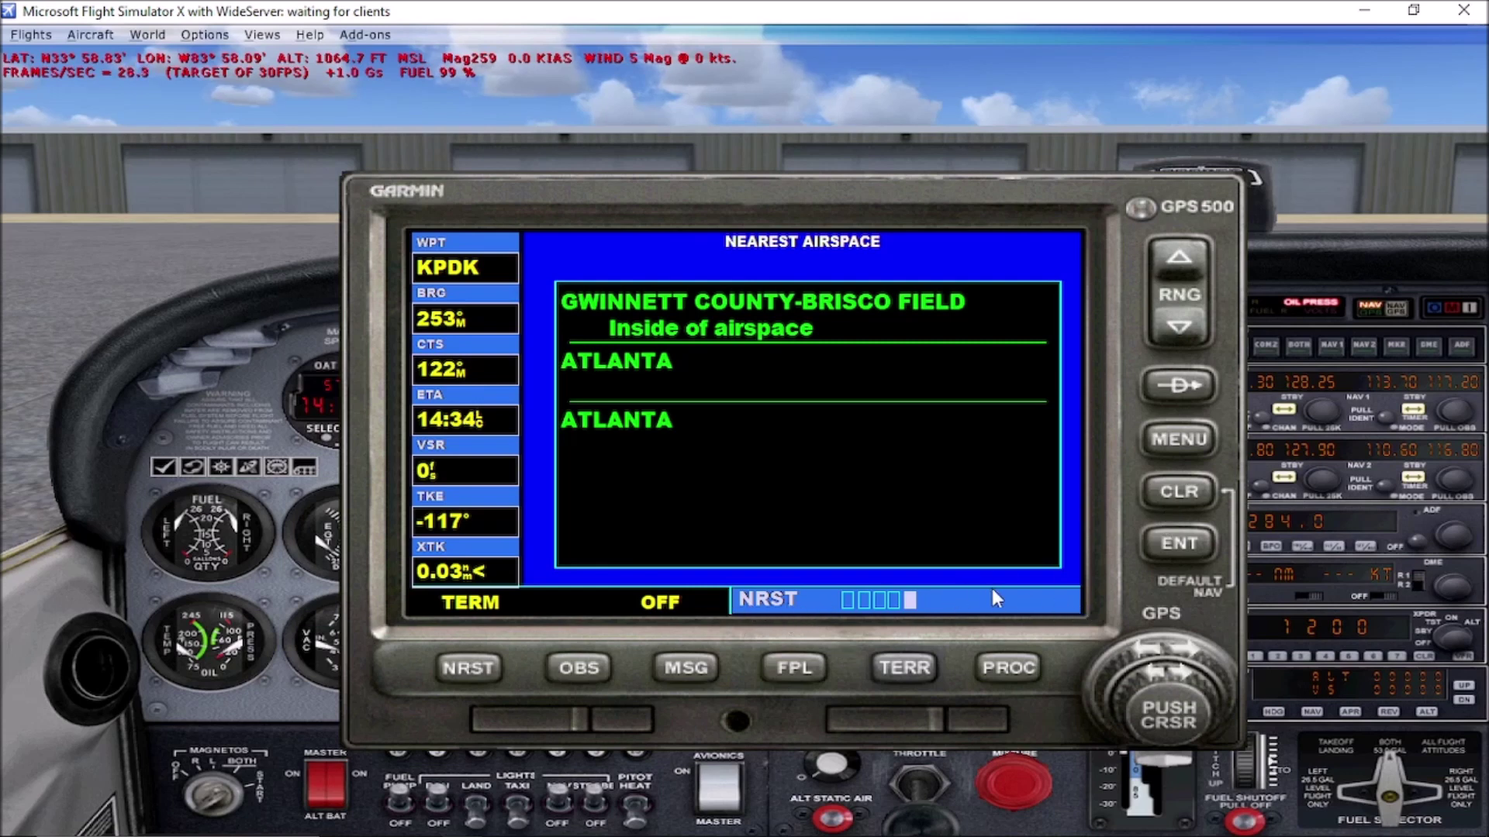
pyautogui.click(1173, 497)
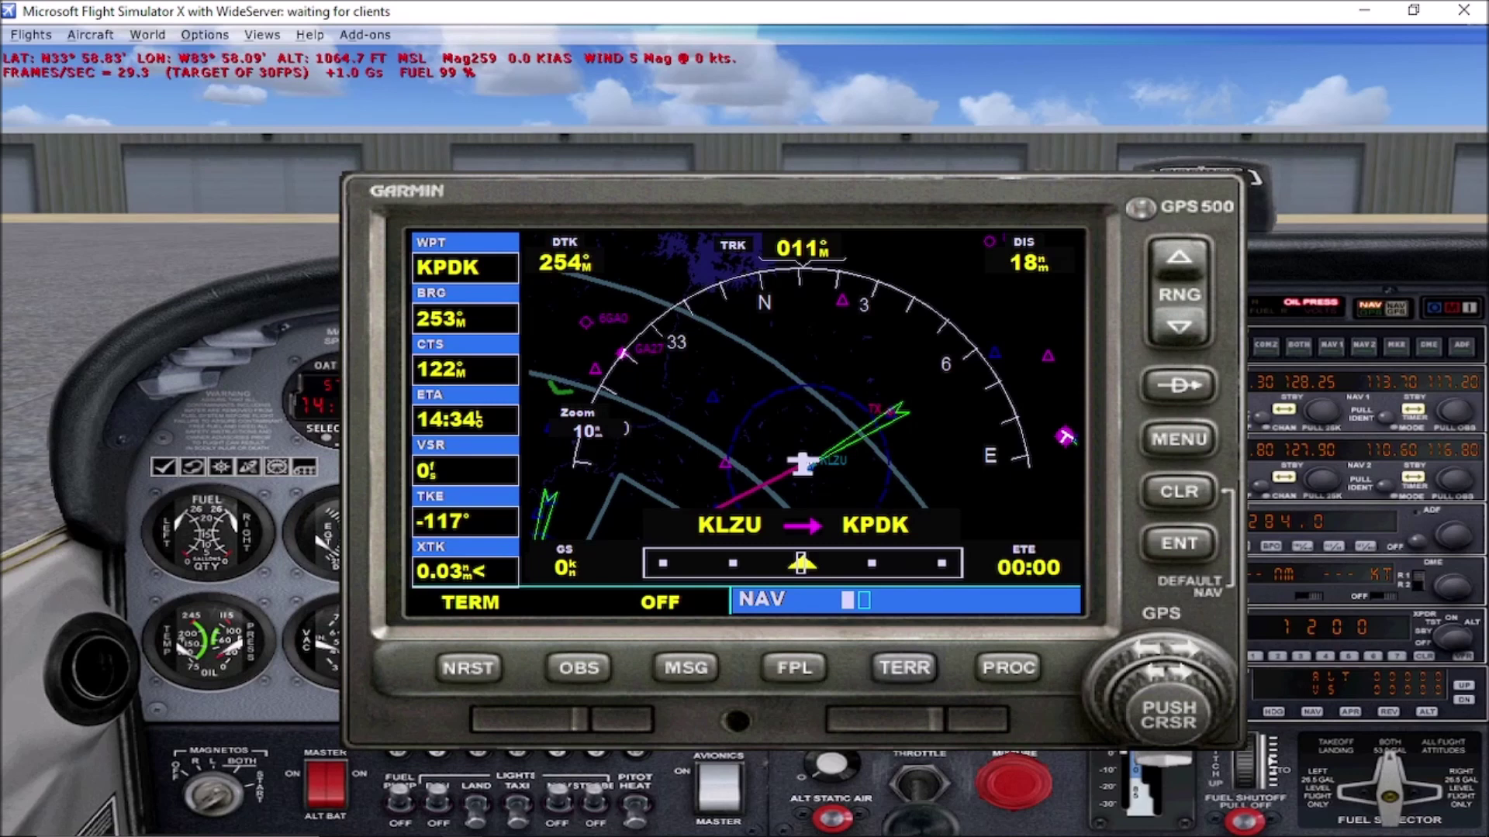
pyautogui.click(468, 669)
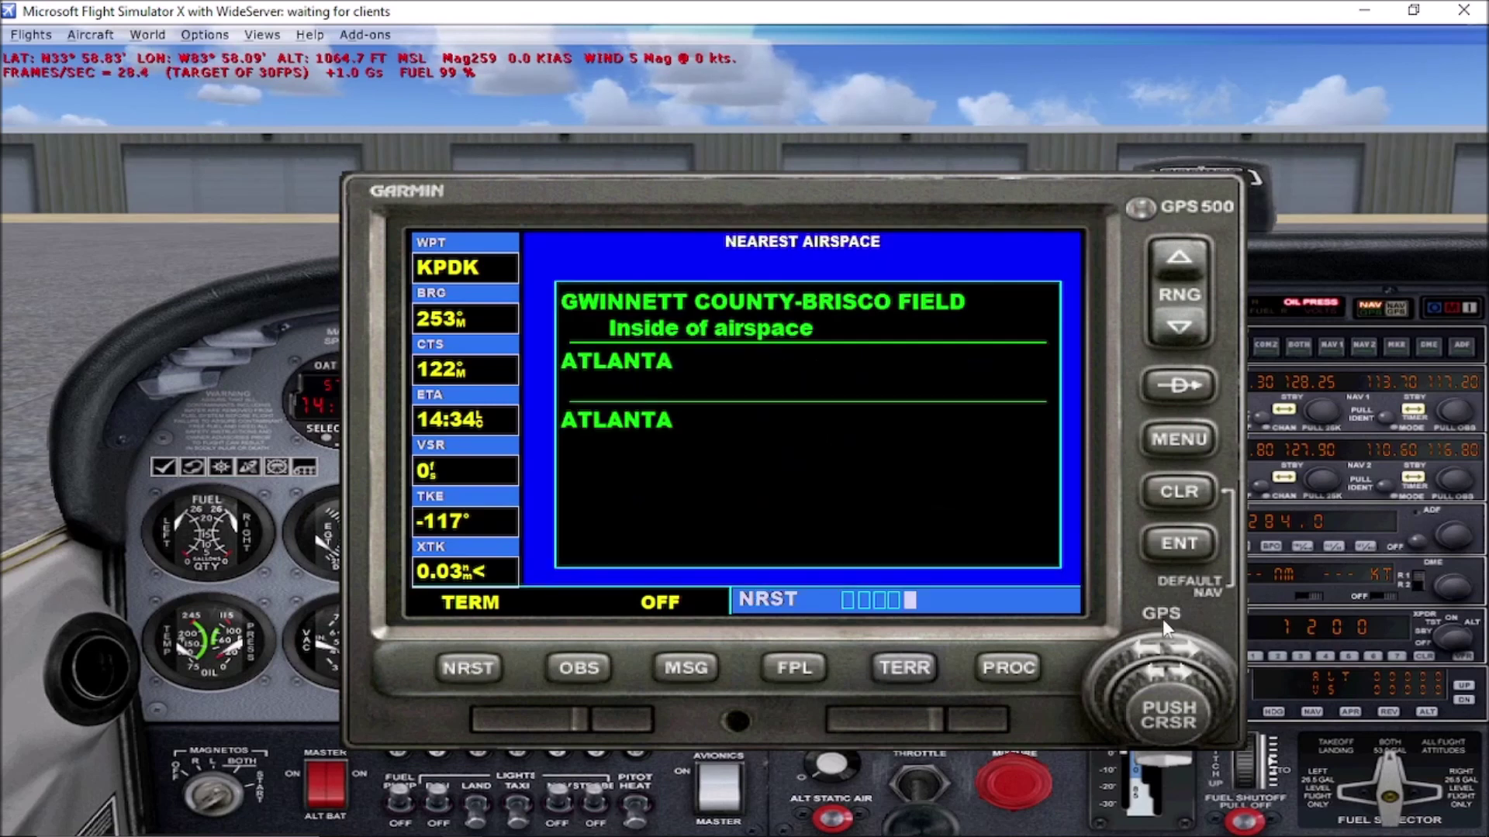
pyautogui.scroll(-3, 1153, 682)
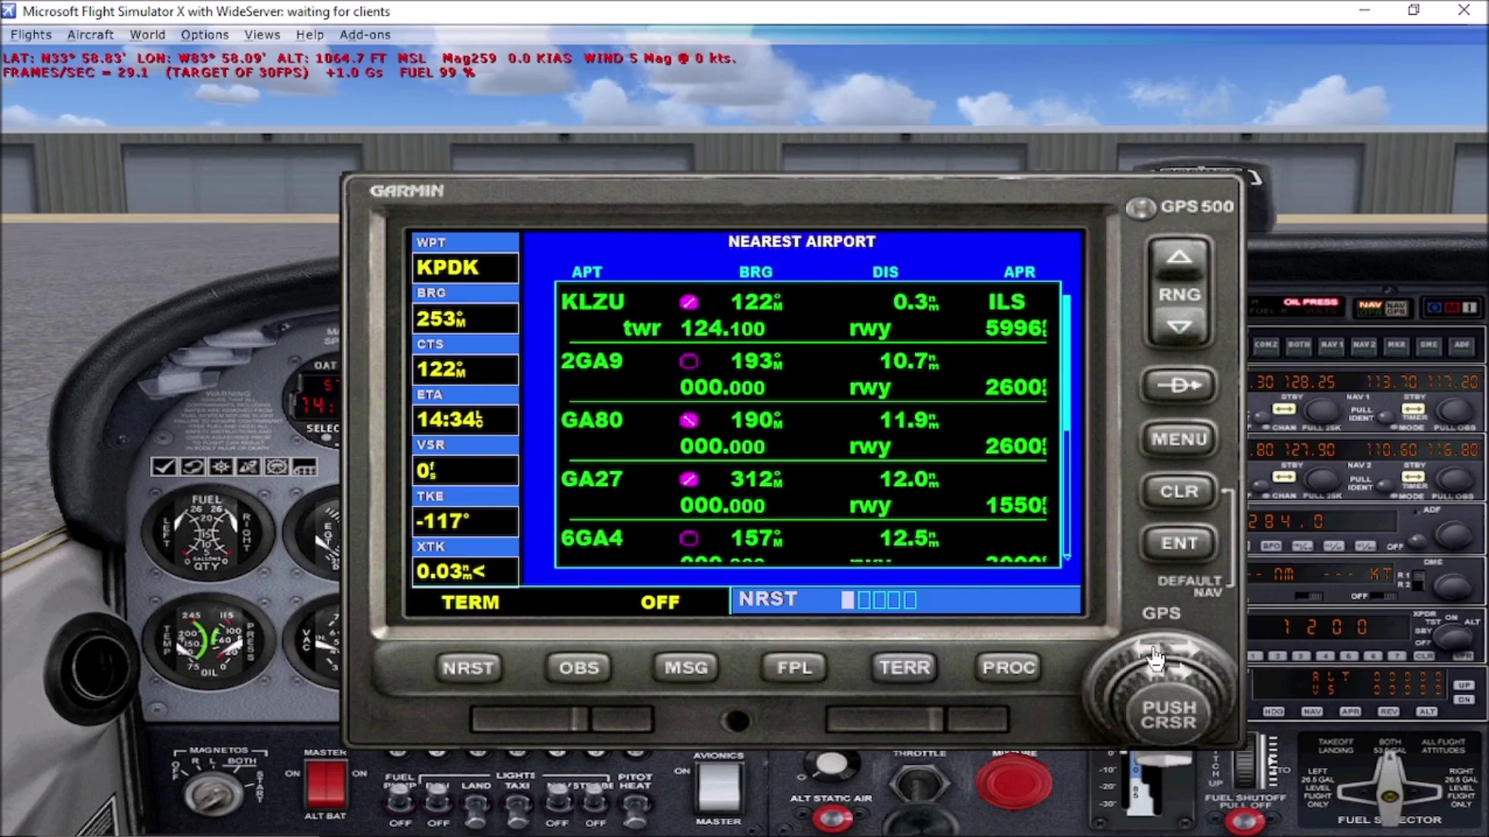
pyautogui.scroll(-2, 1153, 658)
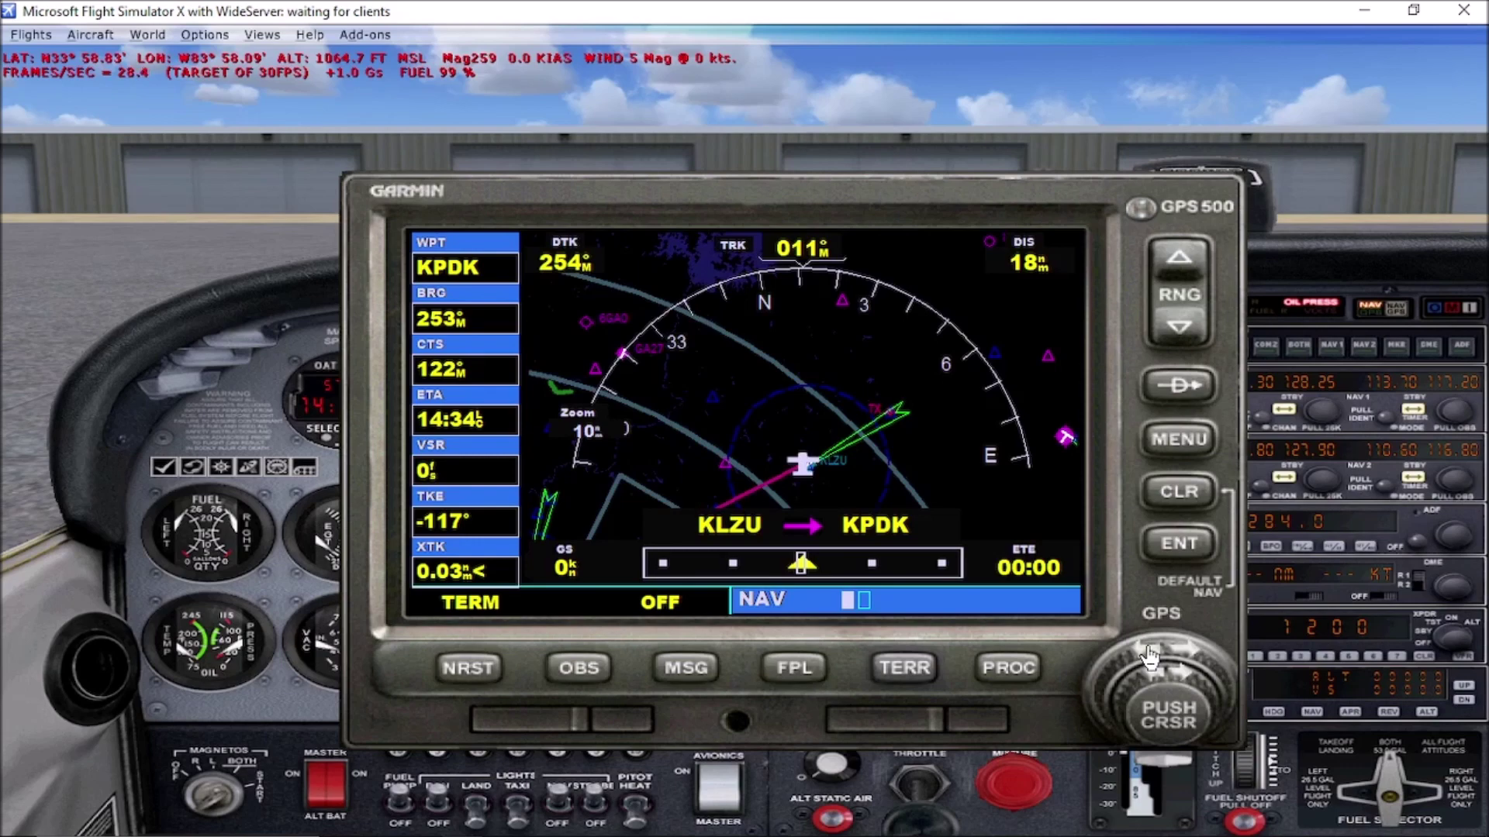
pyautogui.click(467, 663)
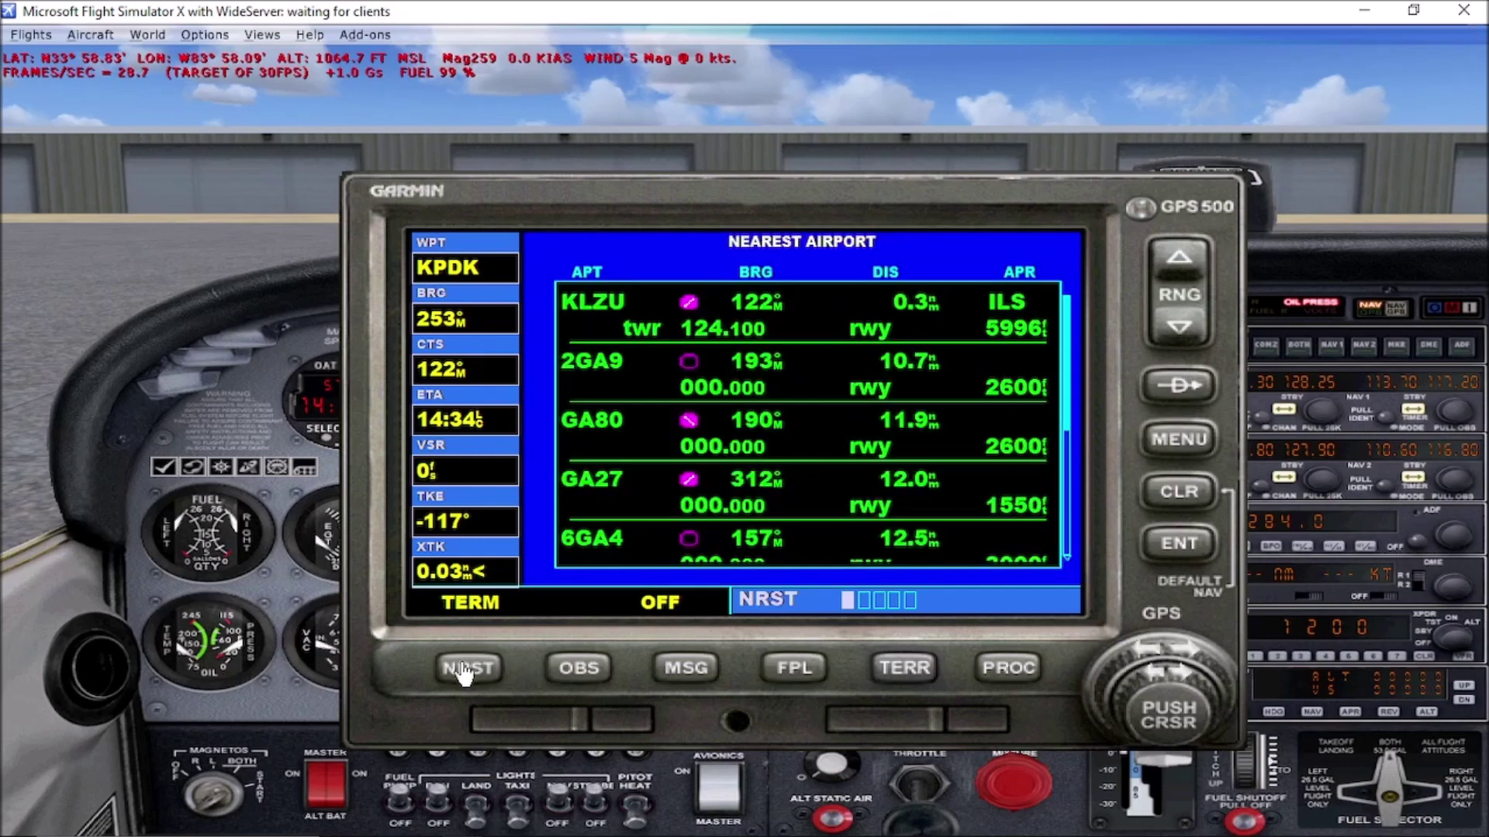
pyautogui.click(466, 667)
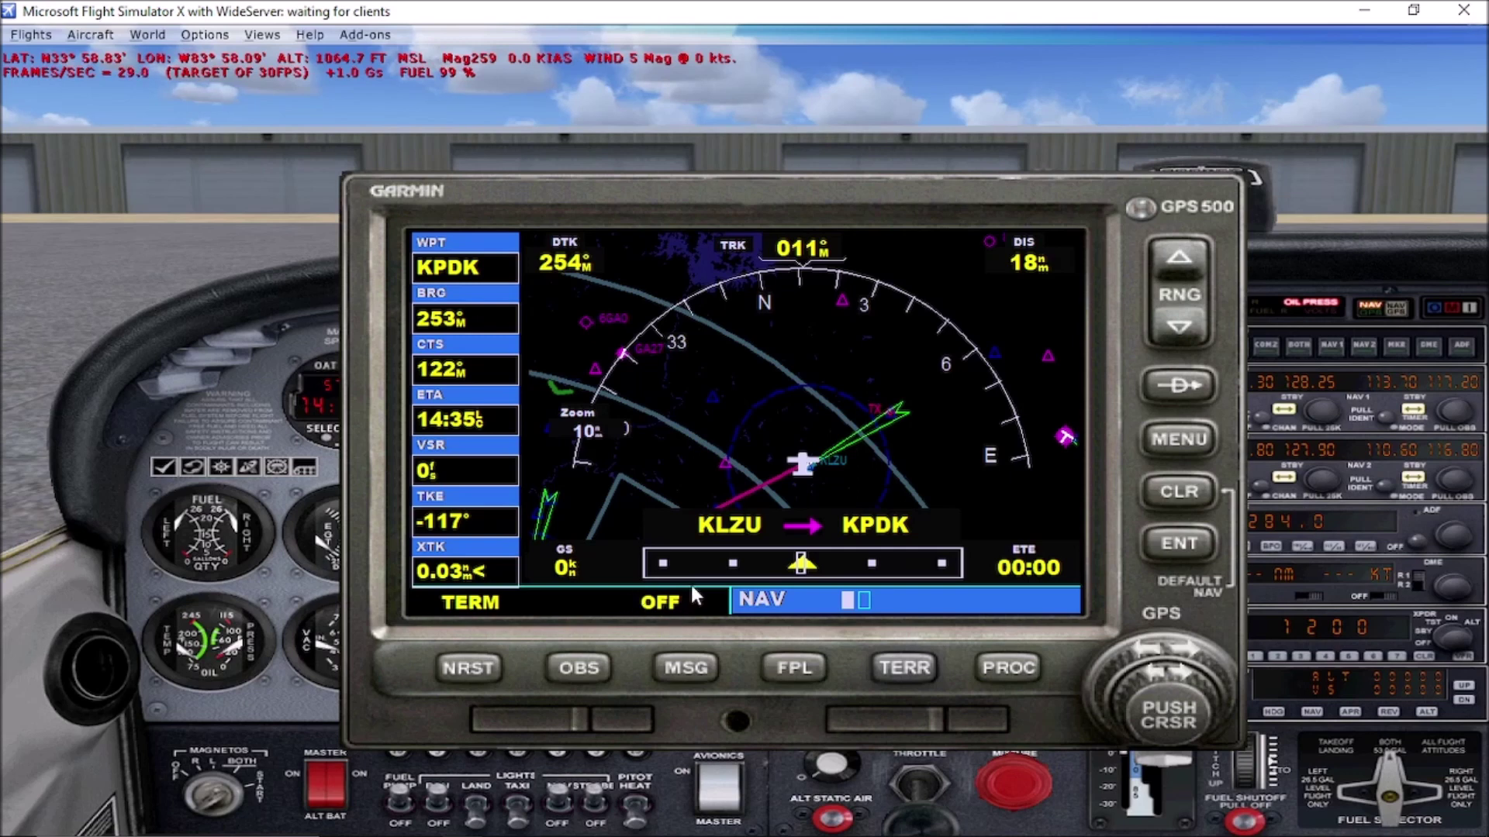
# - Read and dismiss the Inside Airspace message, then show the KLZU to KPDK active flight plan
pyautogui.click(687, 671)
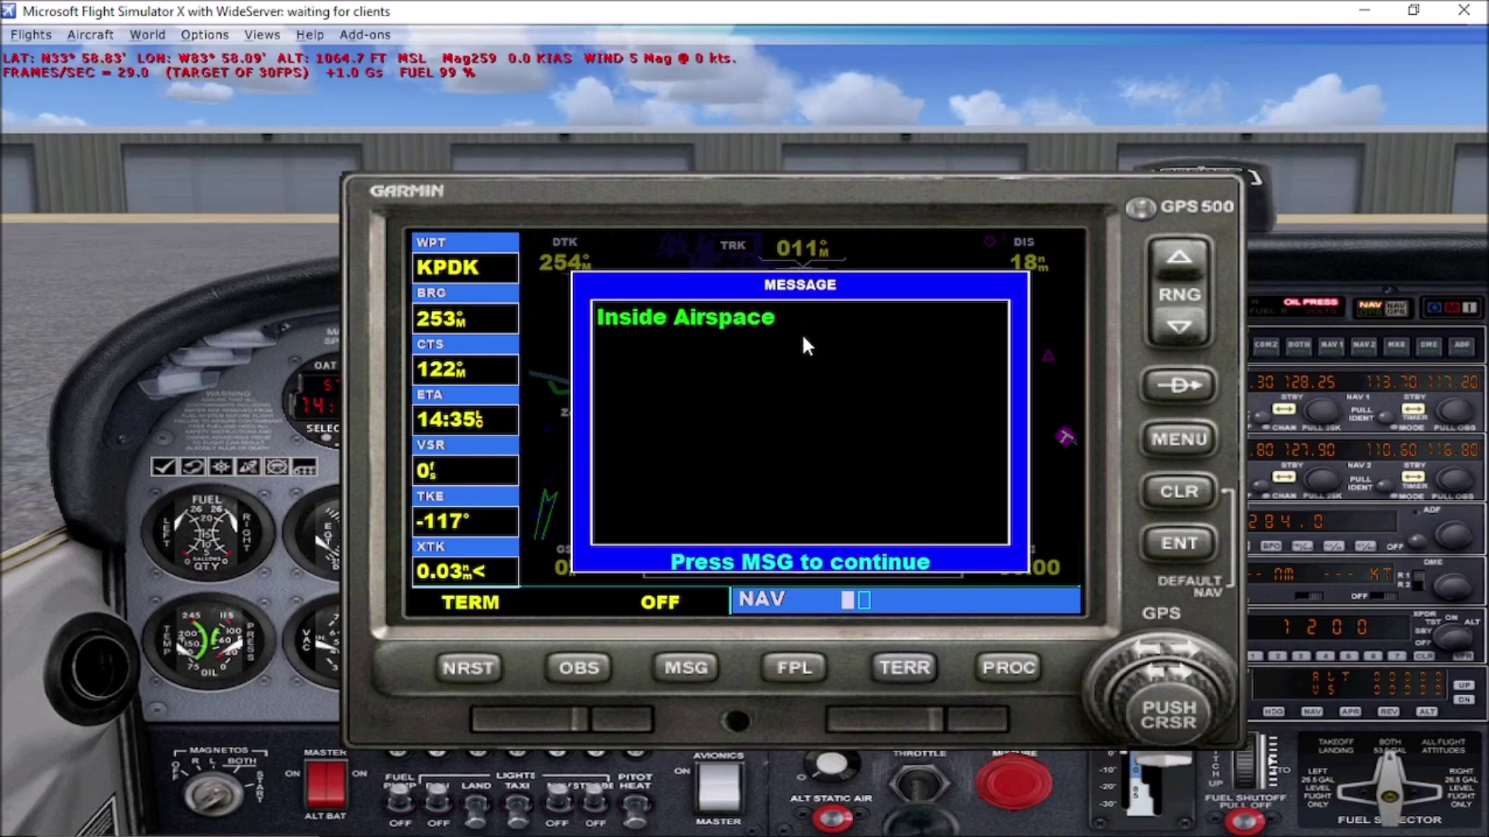
pyautogui.click(686, 672)
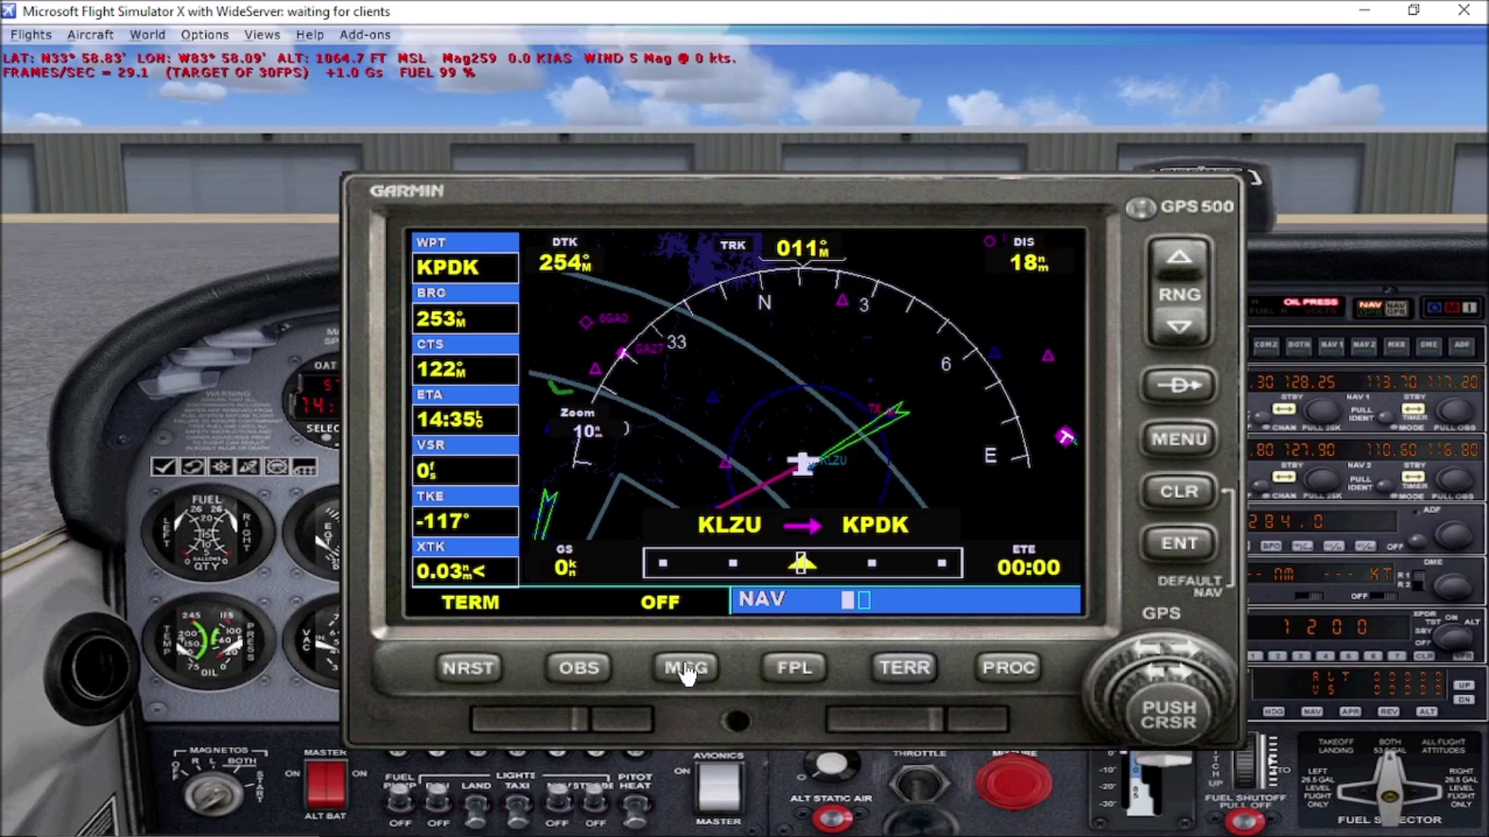
pyautogui.click(795, 668)
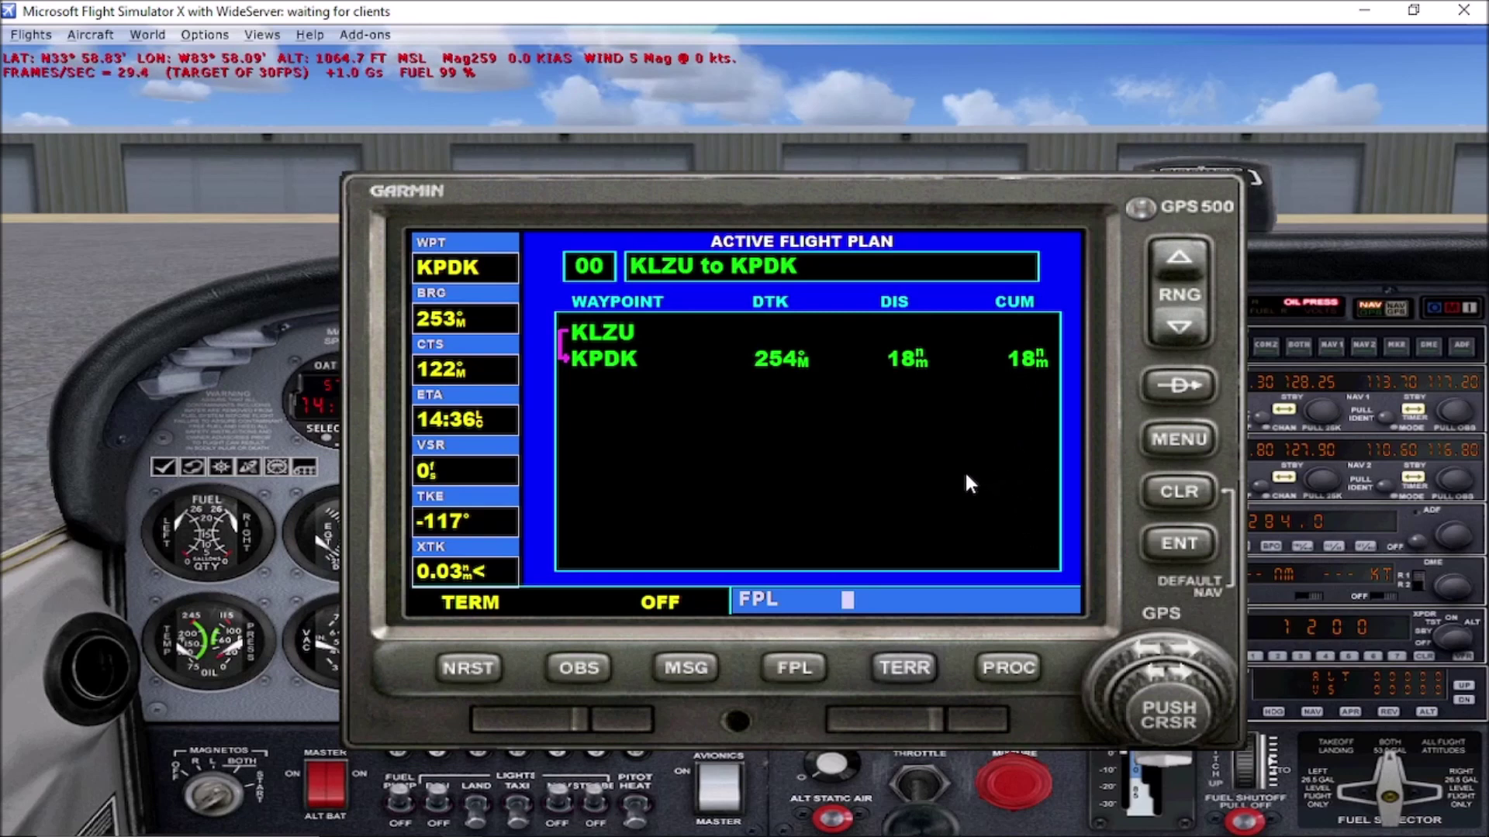
# - Exit the flight plan, view the terrain map zoomed out to range 50, then restore the normal map
pyautogui.click(904, 670)
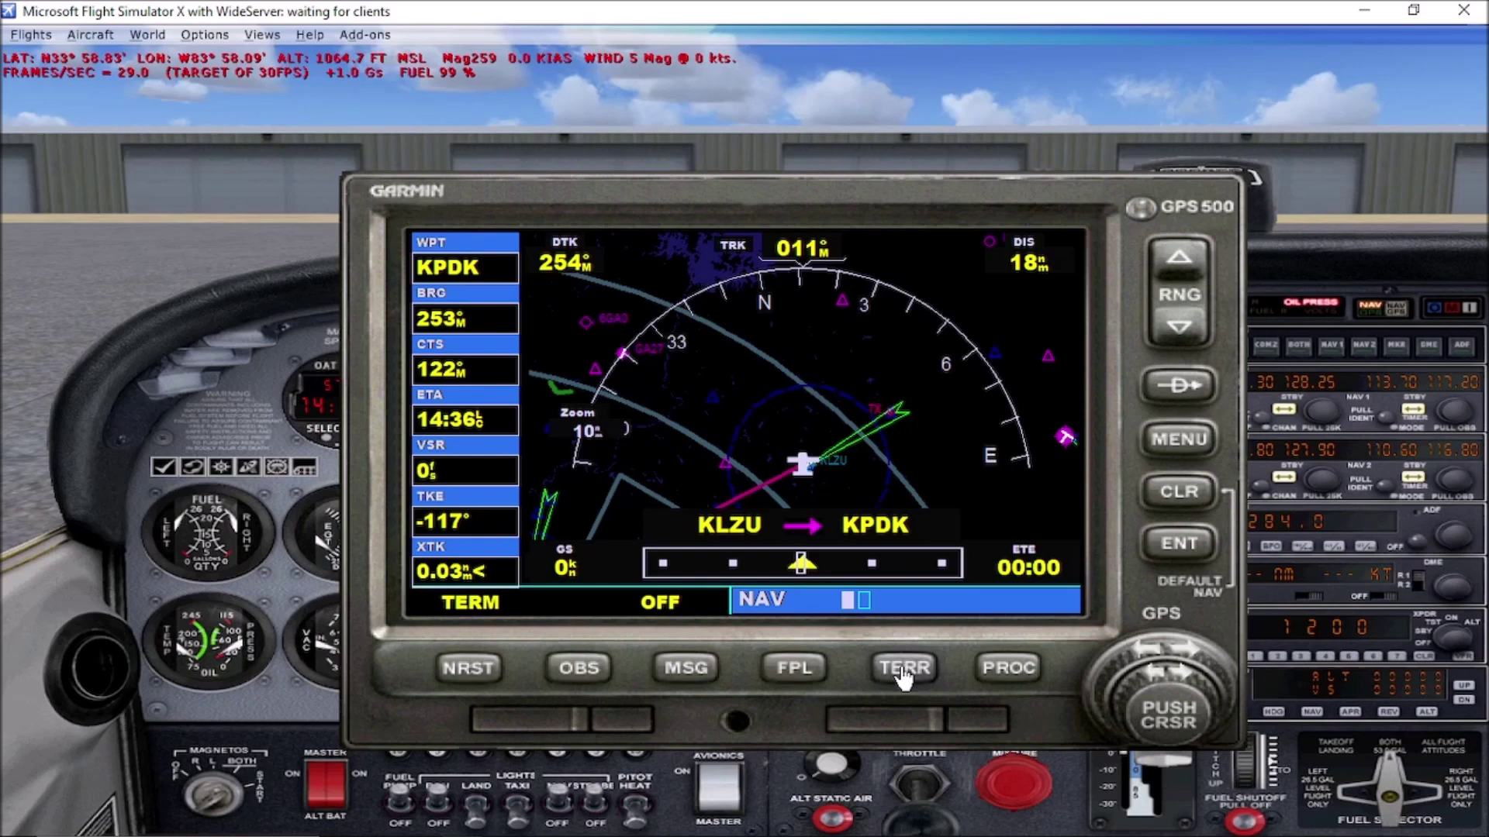
pyautogui.click(904, 670)
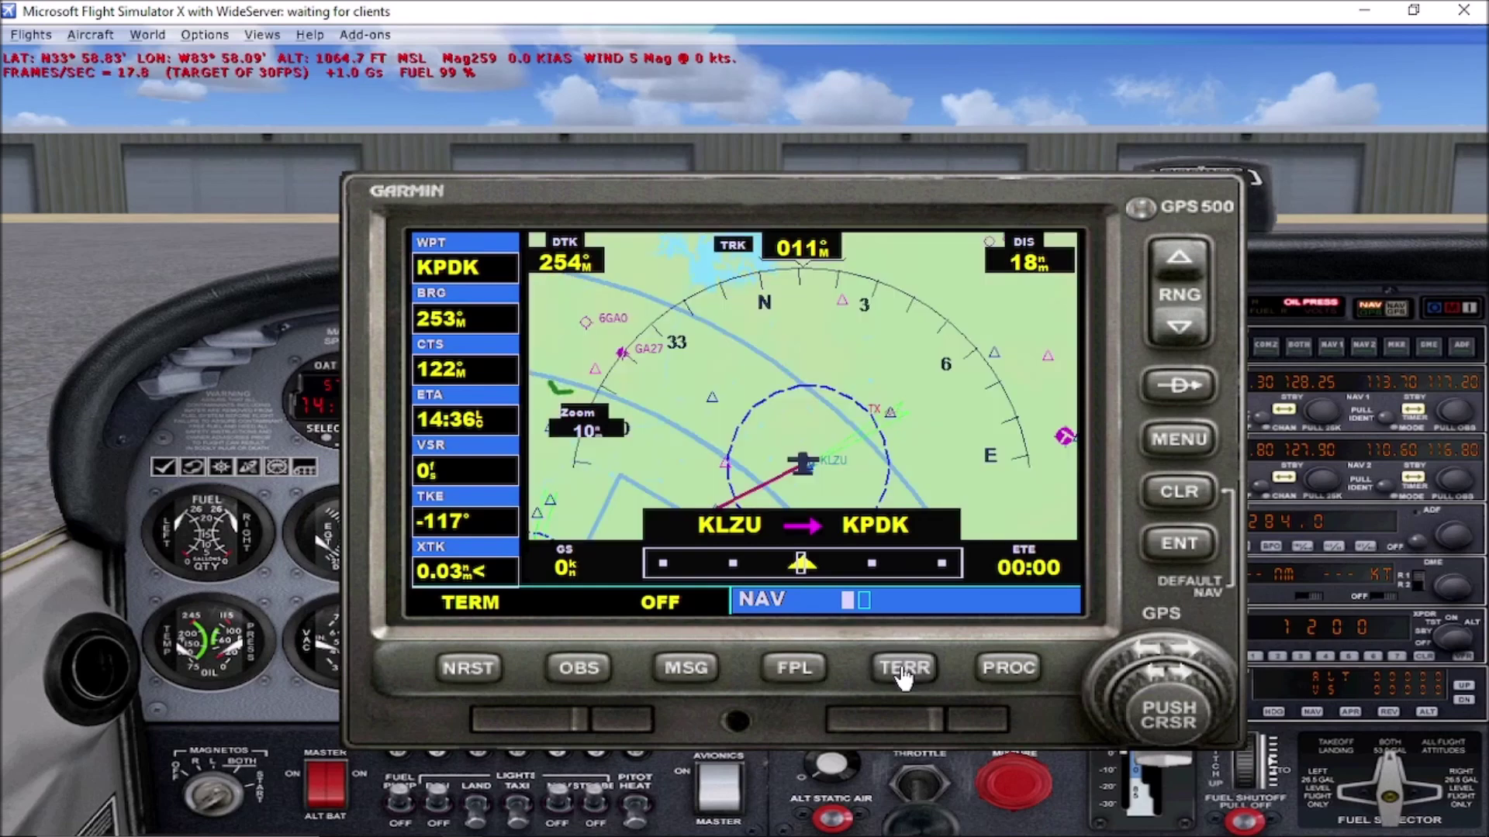
pyautogui.click(1180, 258)
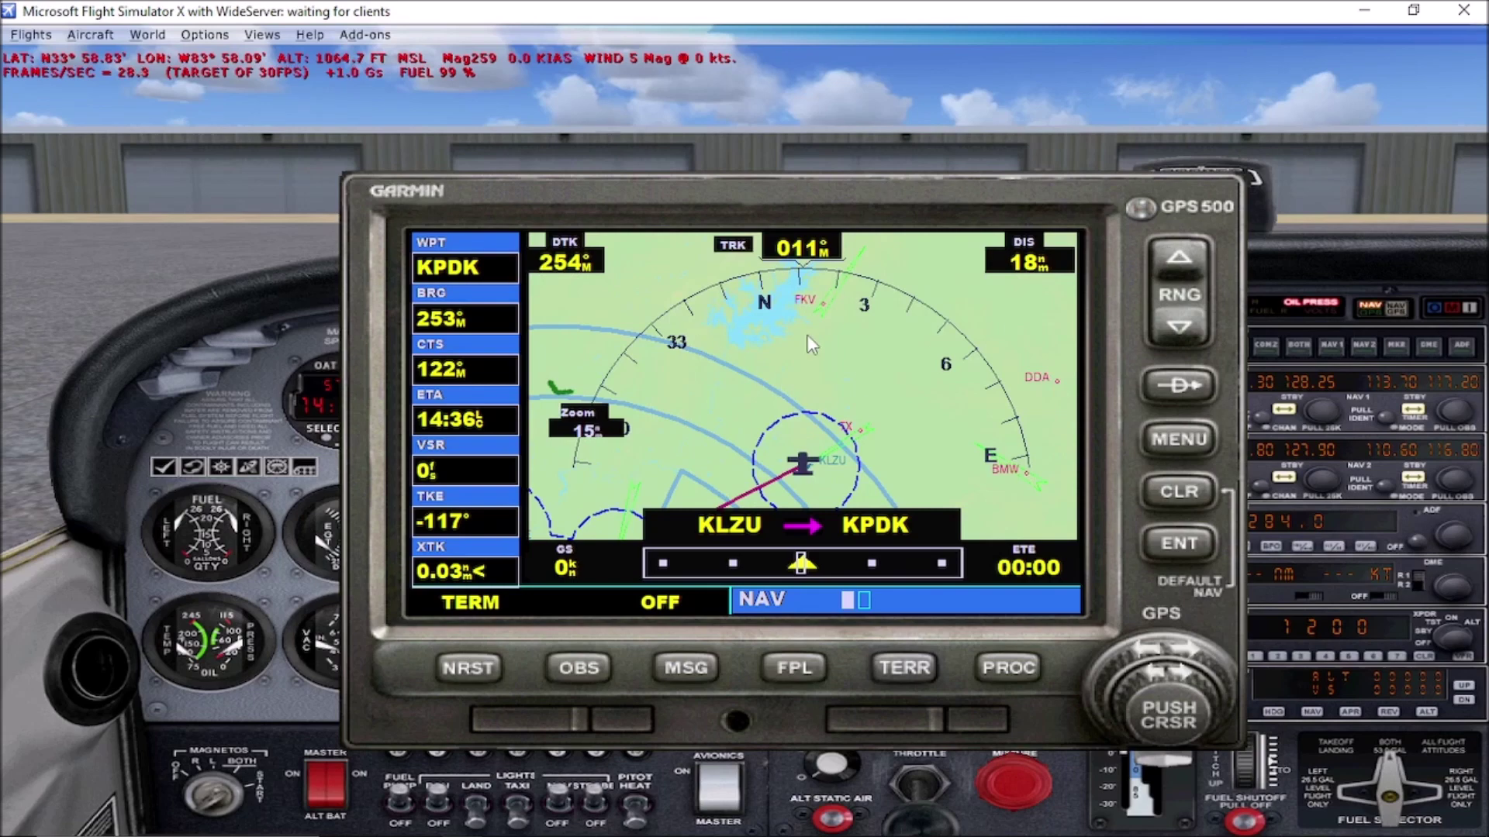
pyautogui.click(1180, 258)
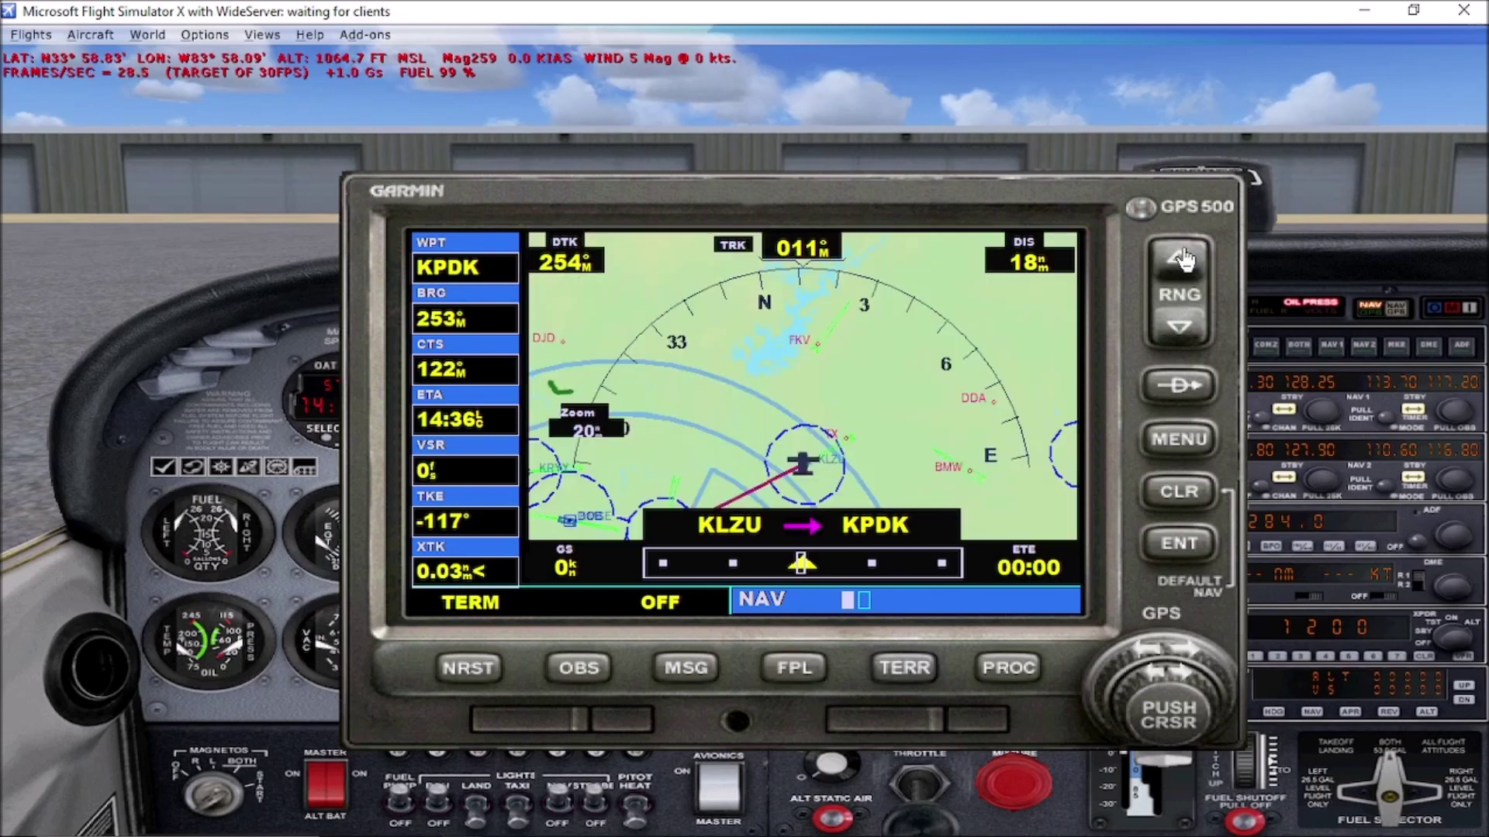
pyautogui.click(1180, 258)
pyautogui.click(1180, 258)
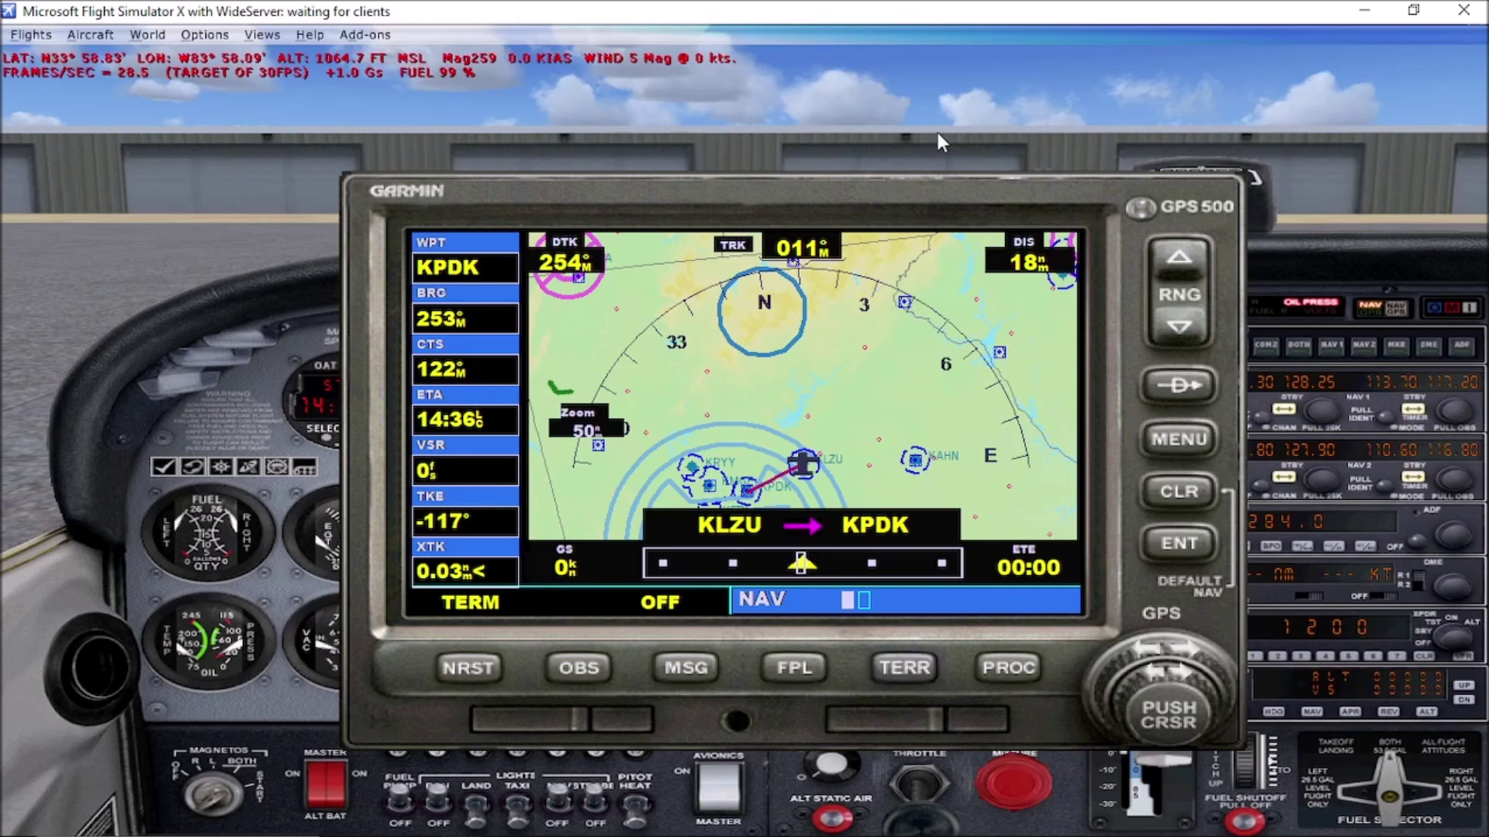
pyautogui.click(1189, 494)
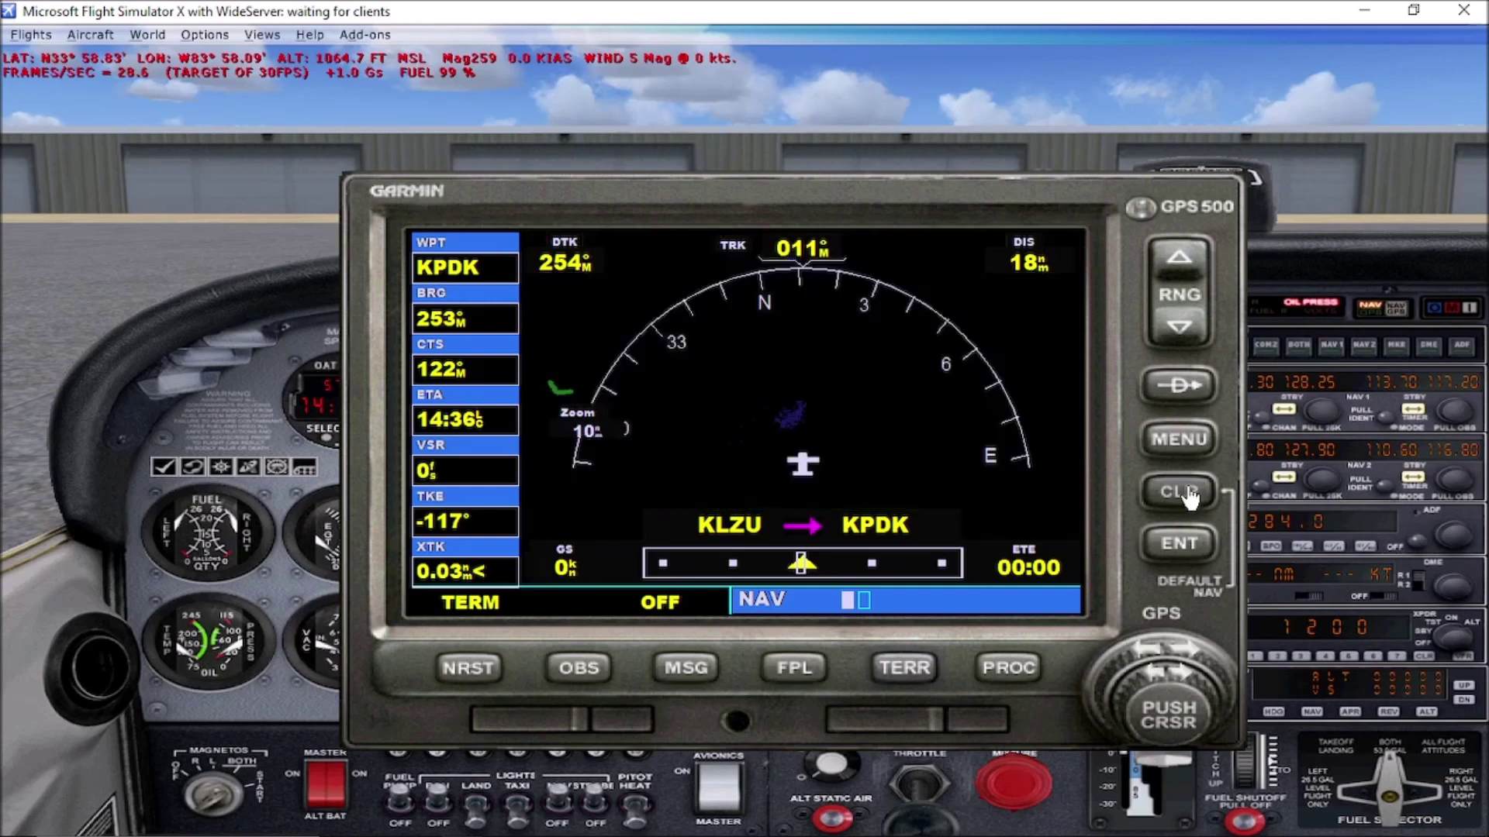
pyautogui.click(1007, 671)
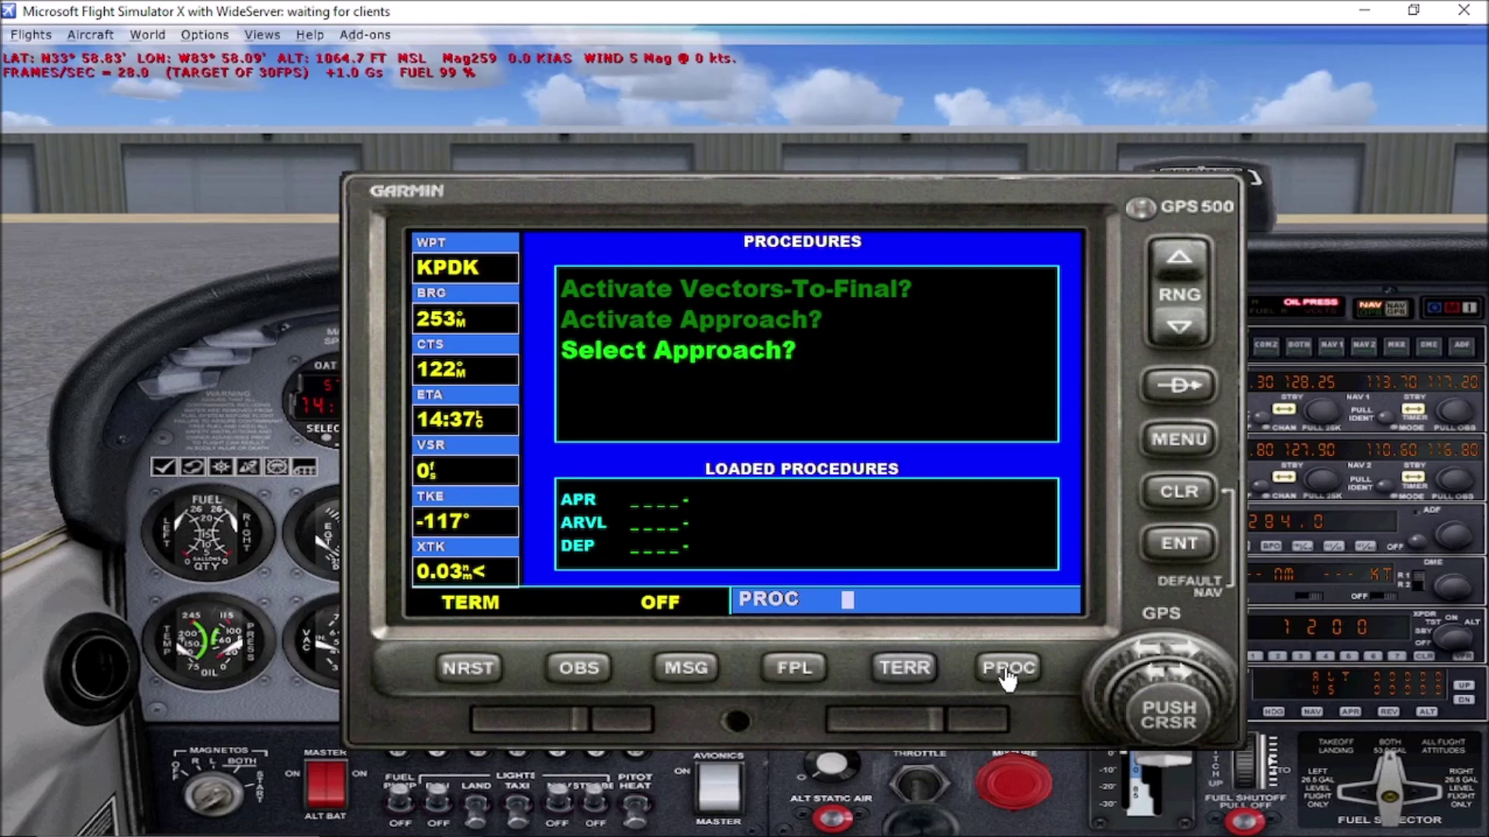
pyautogui.click(1178, 495)
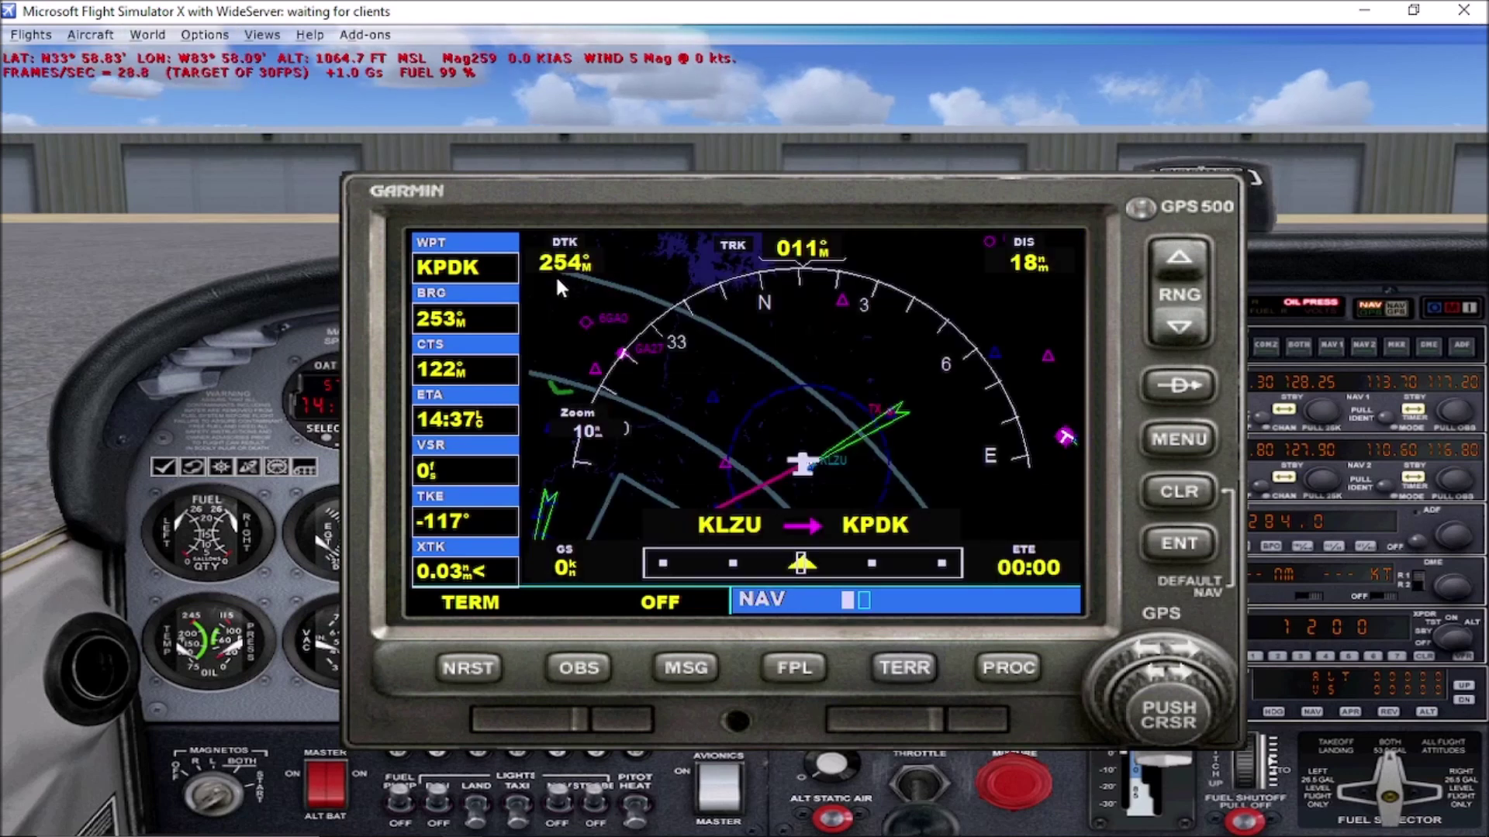